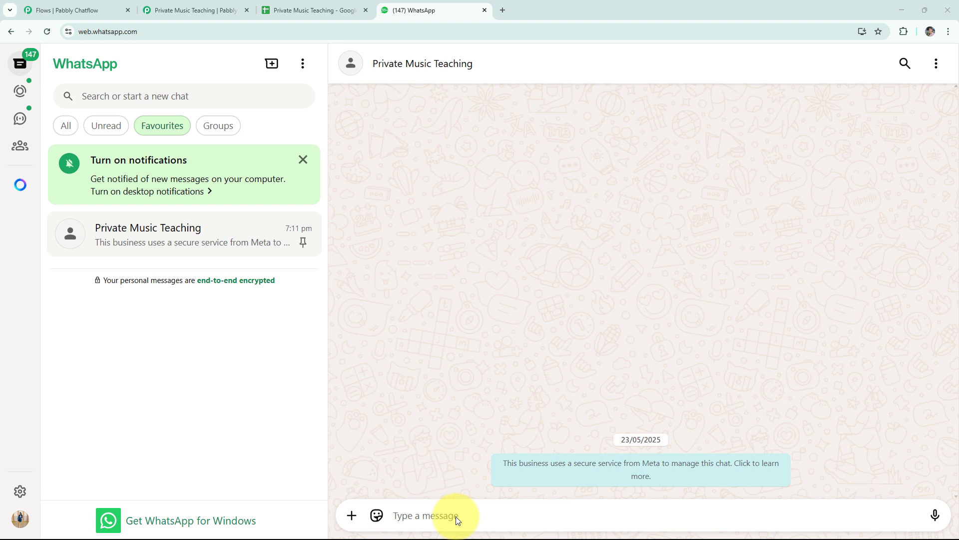
- Start the Private Music Teaching chat with the message "Hi" and choose the Book a Lesson option
left_click(456, 516)
type("Hi")
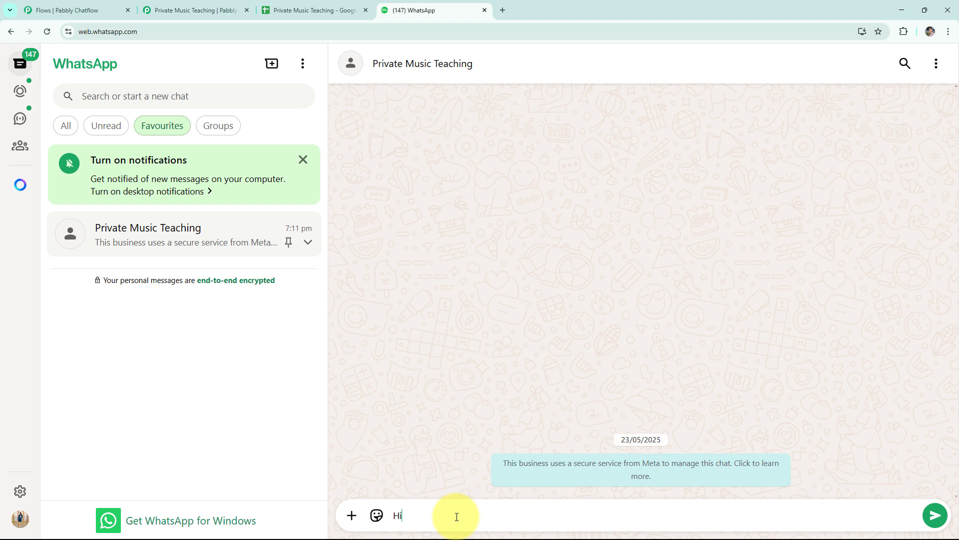
key("Return")
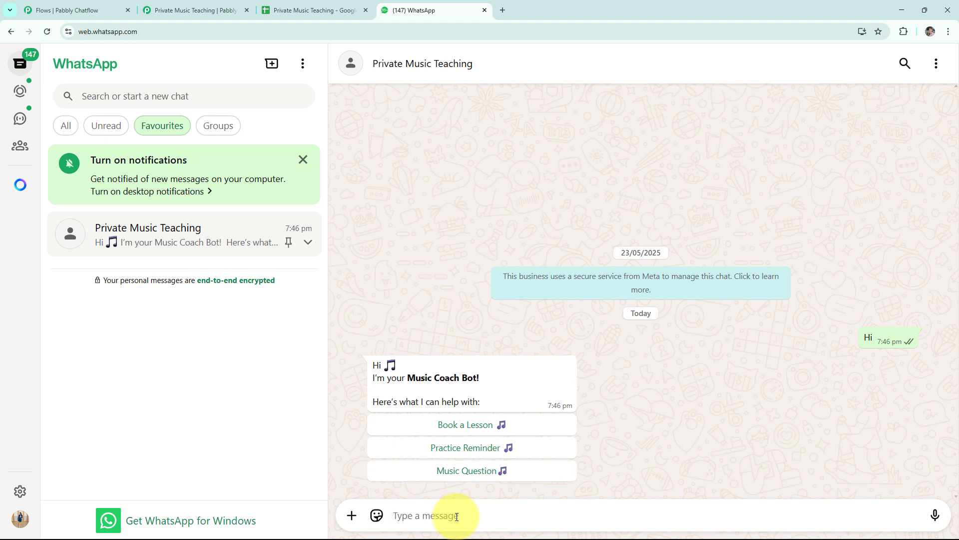
left_click(455, 425)
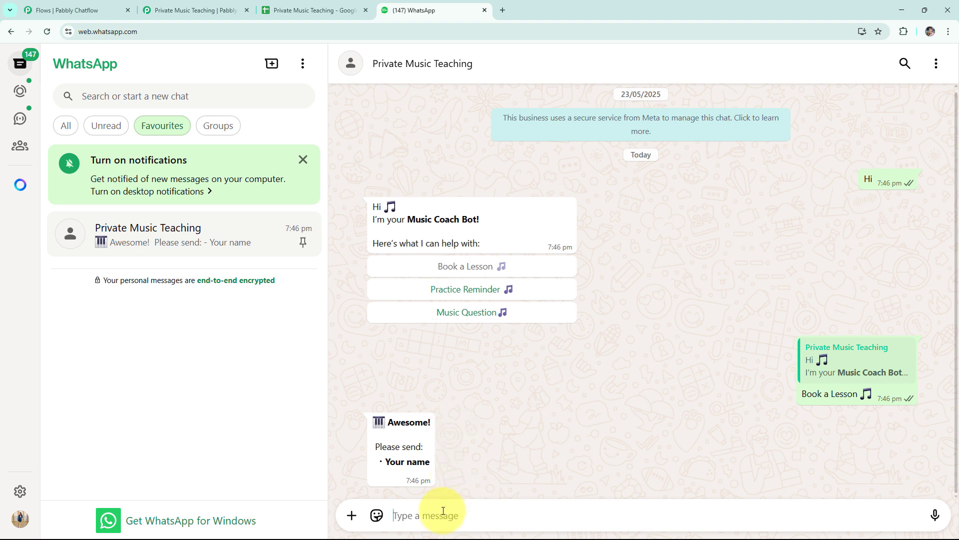
- Answer the lesson booking questions by sending the student's name and the instrument Guitar
type("Demo")
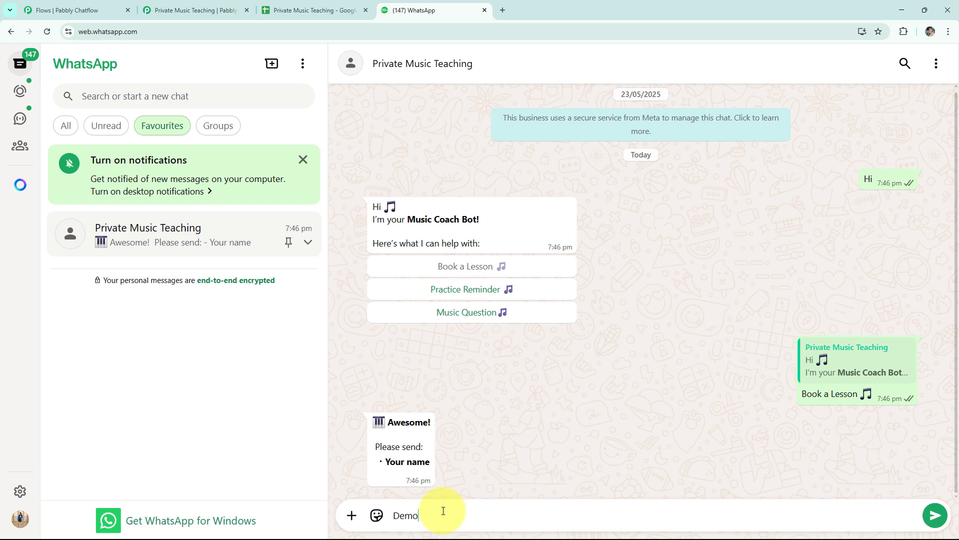
type(" User")
key("Return")
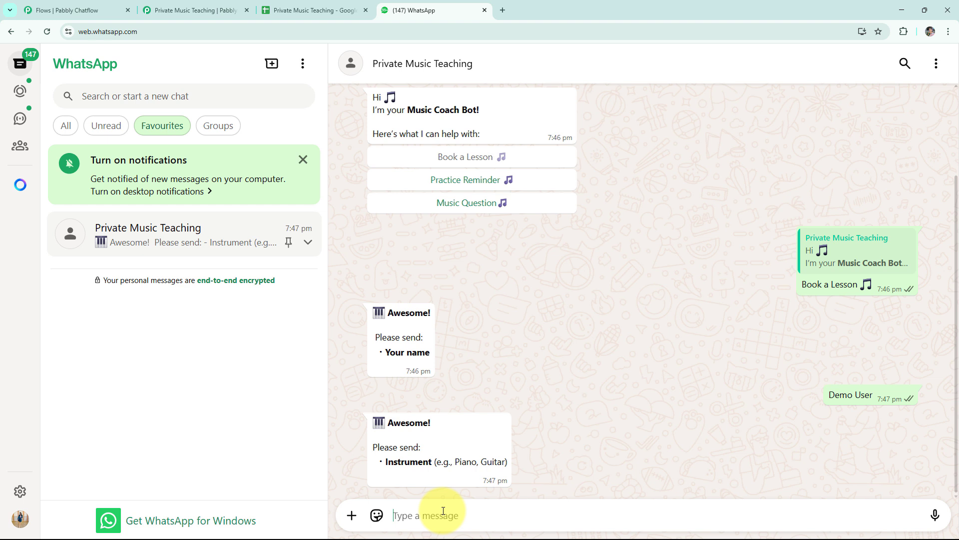
type("Guitar")
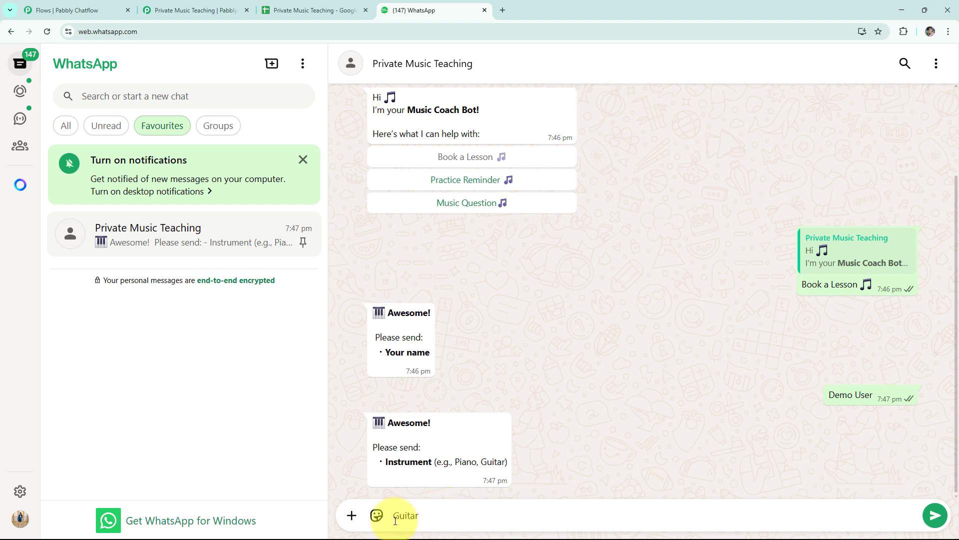
key("Return")
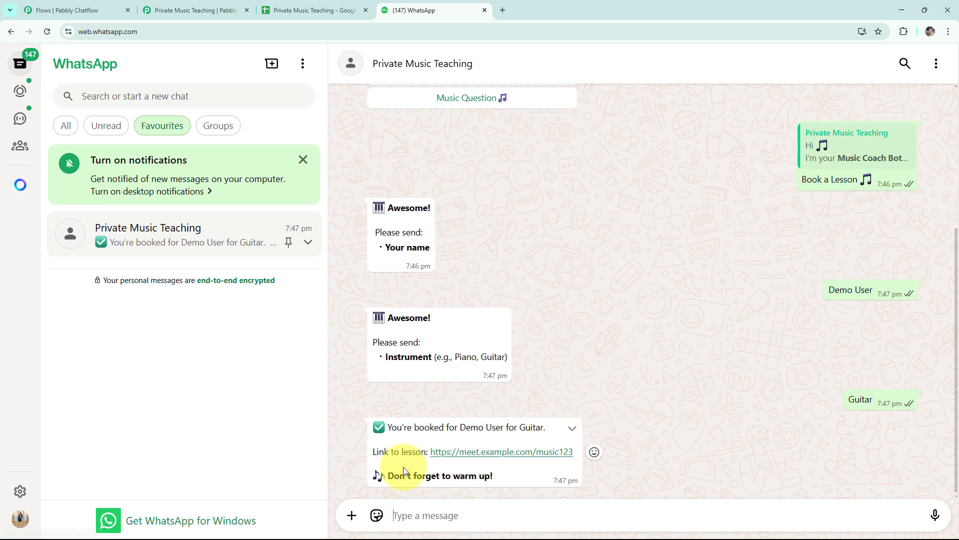
- Choose the Practice Reminder option from the bot's greeting and reply with the date 09/06/25 and the instrument Guitar
scroll(598, 397, "up", 4)
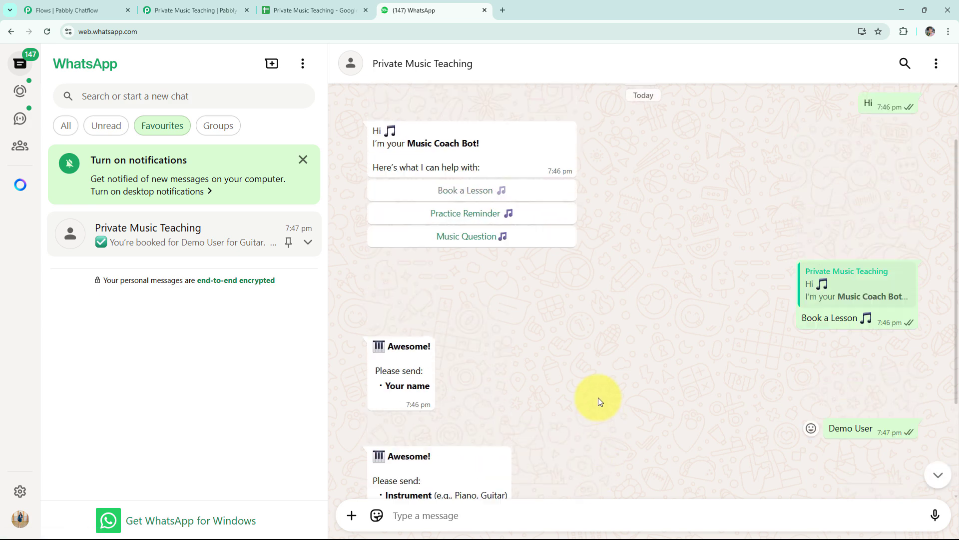
left_click(517, 281)
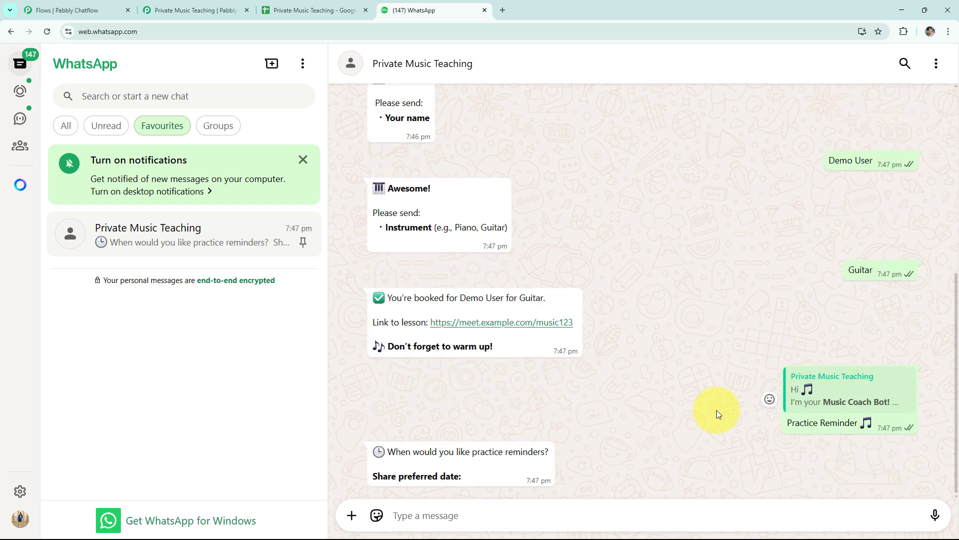
left_click(525, 514)
type("09/06/25")
key("Return")
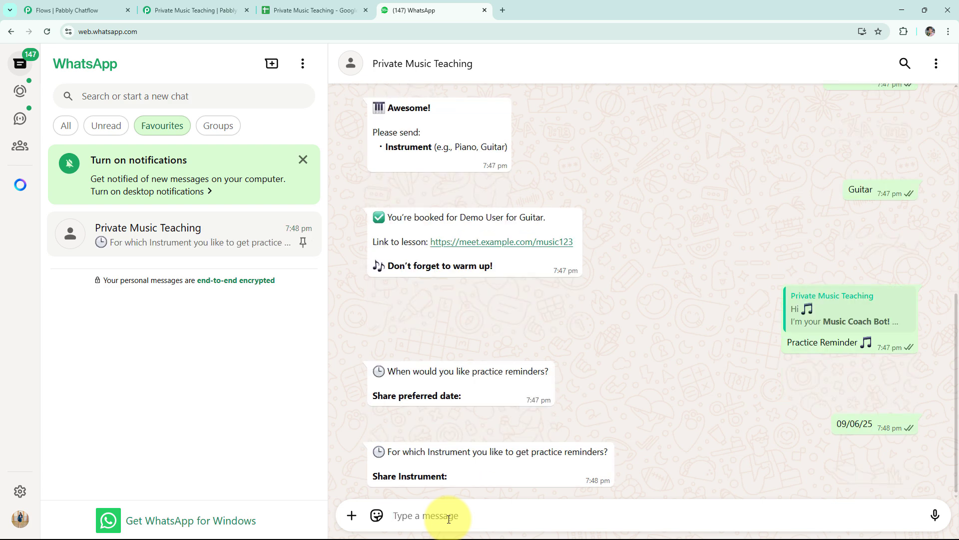
type("Guitar")
key("Return")
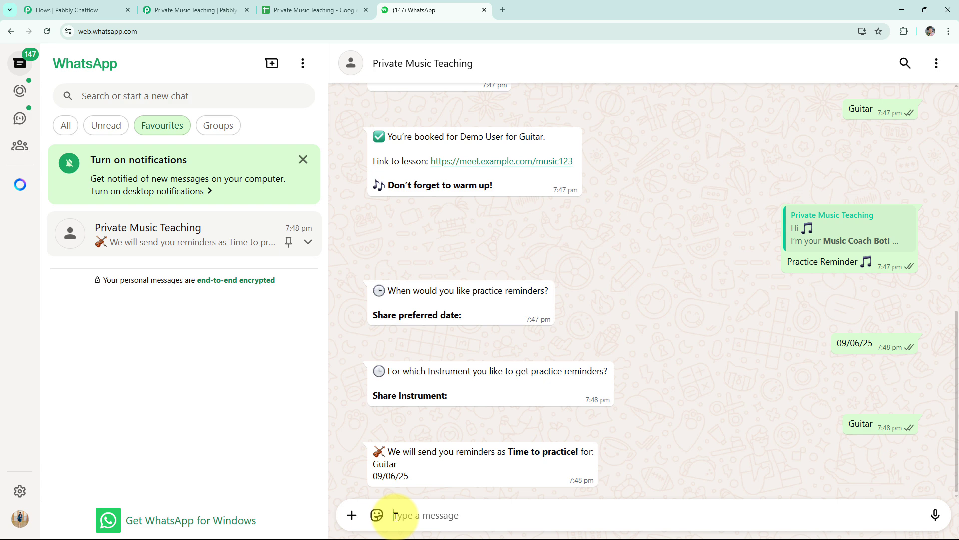
- Check the reminder entry in the Private Music Teaching Google Sheet and choose Music Question back in the WhatsApp chat
left_click(325, 10)
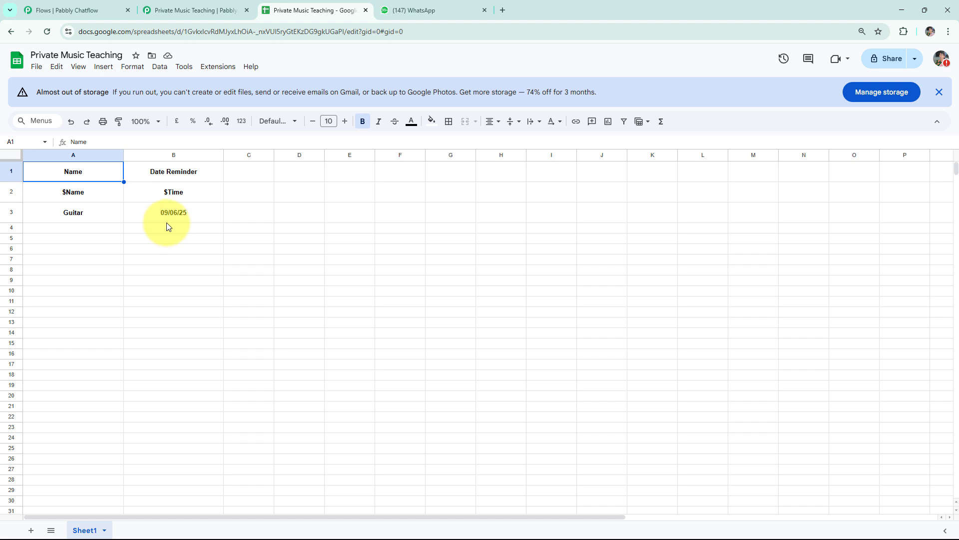
left_click(432, 10)
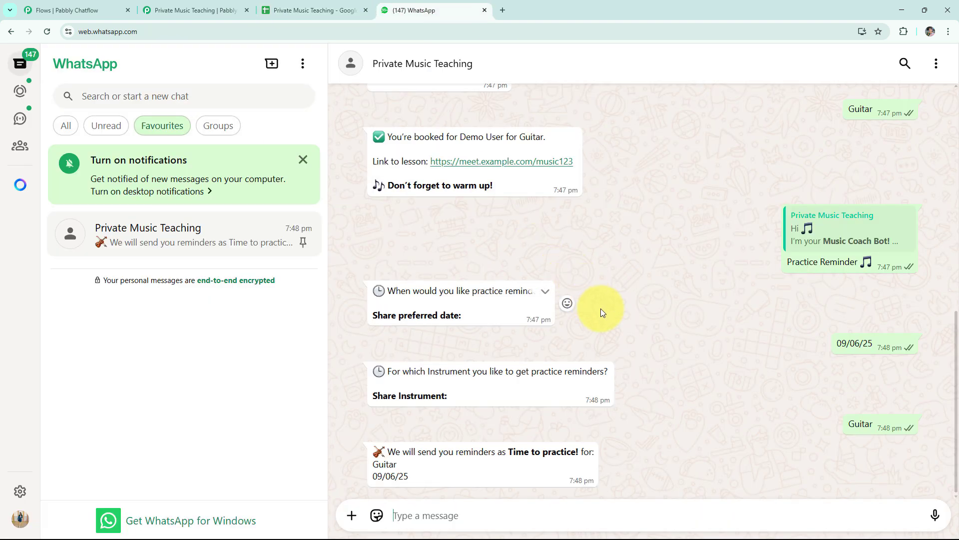
scroll(601, 308, "up", 8)
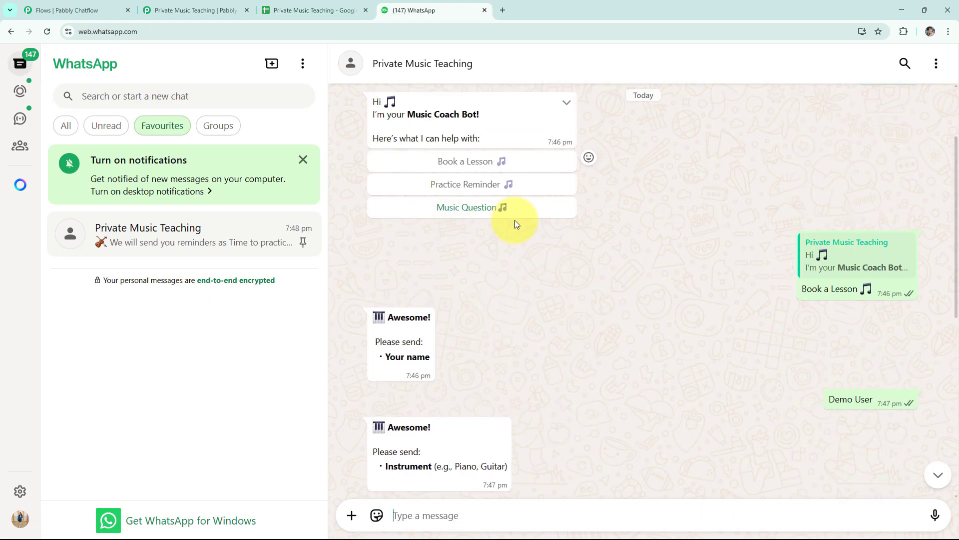
left_click(475, 216)
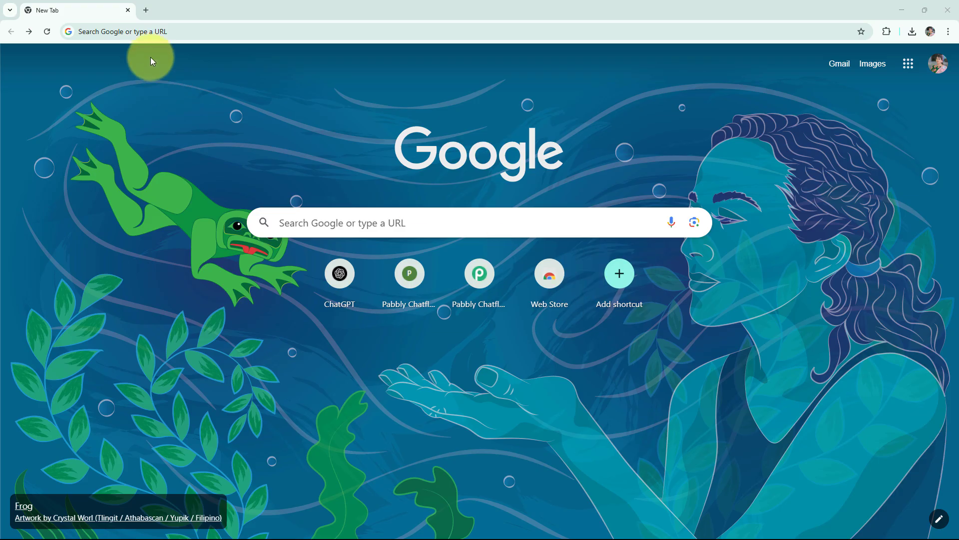
- Go to pabbly.com/chatflow, sign in to the existing account and access the Pabbly Chatflow app
left_click(161, 34)
type("pabbly.com/chatflow")
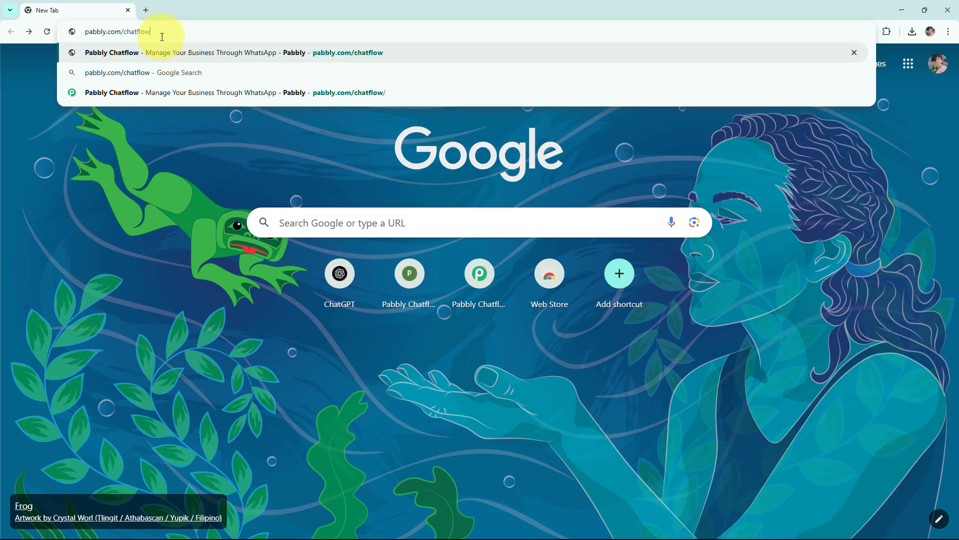
key("Return")
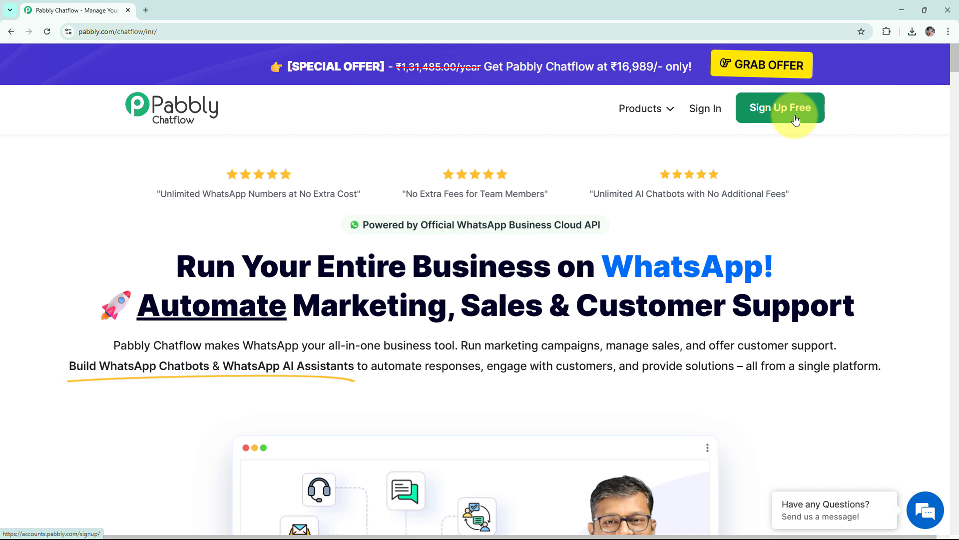
left_click(705, 108)
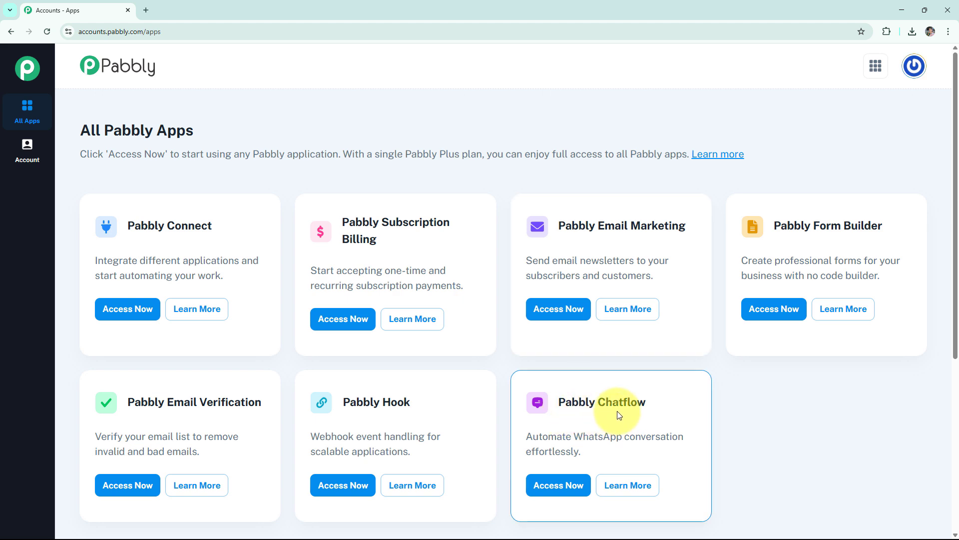
left_click(557, 484)
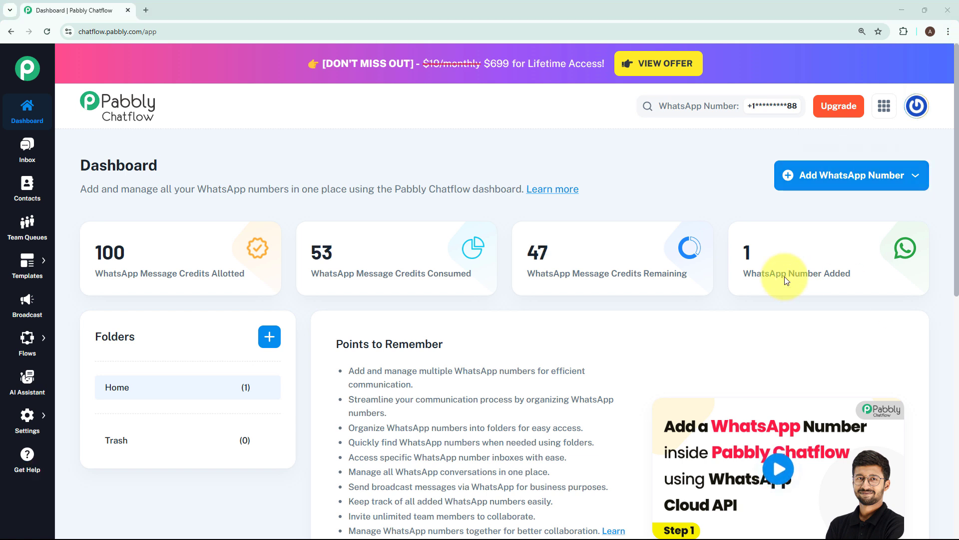
- Examine the Manual Token Connect form for adding a WhatsApp number and close it without filling it in
left_click(813, 185)
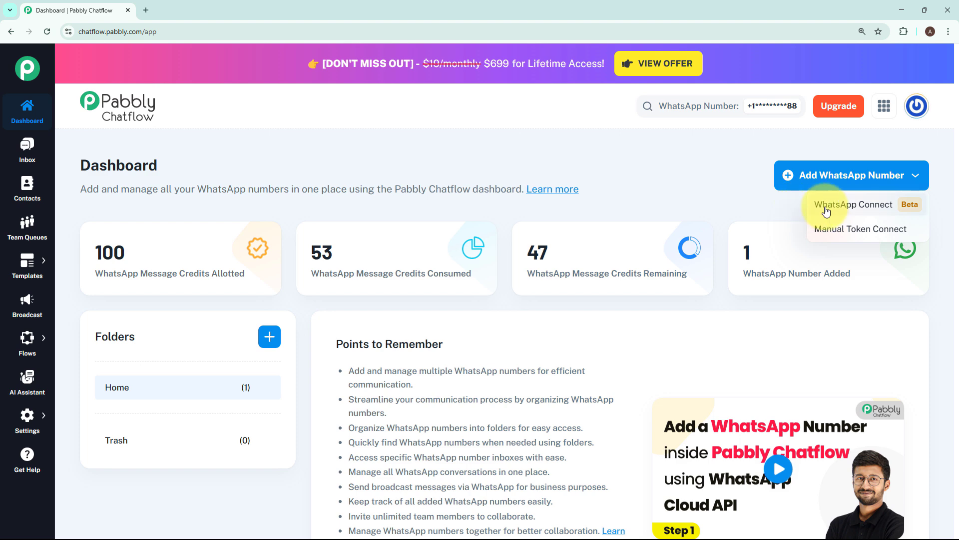
left_click(837, 235)
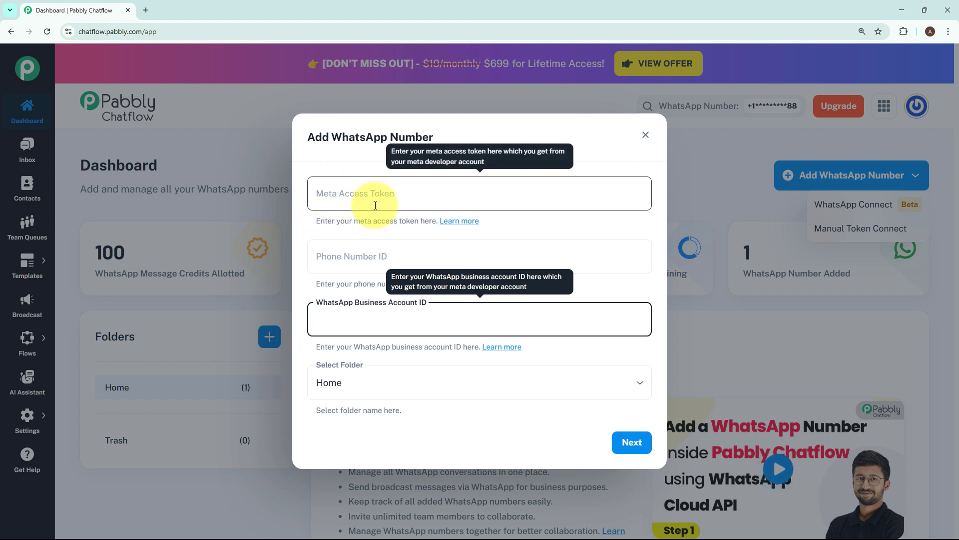
left_click(571, 221)
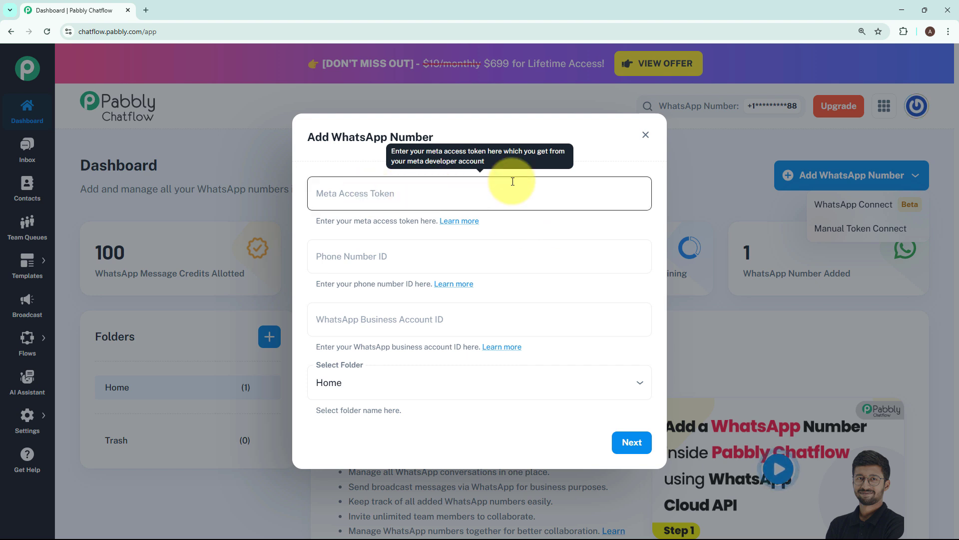
left_click(645, 135)
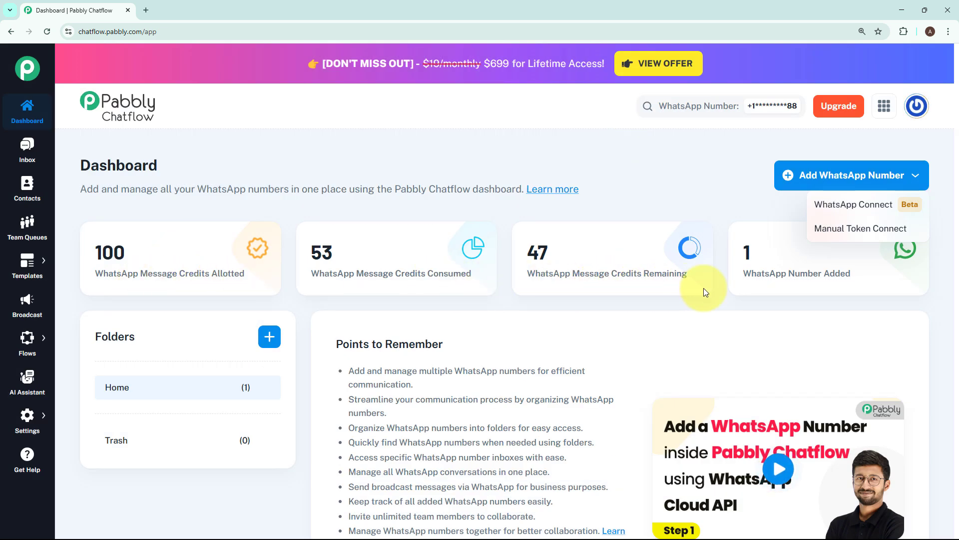
left_click(800, 286)
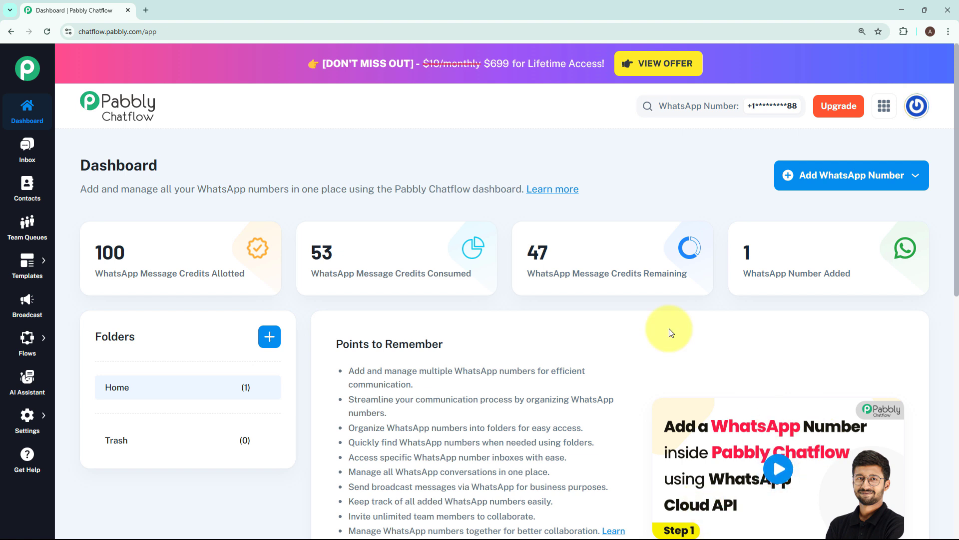
- Go to the Flow Builder and add a new flow
mouse_move(25, 334)
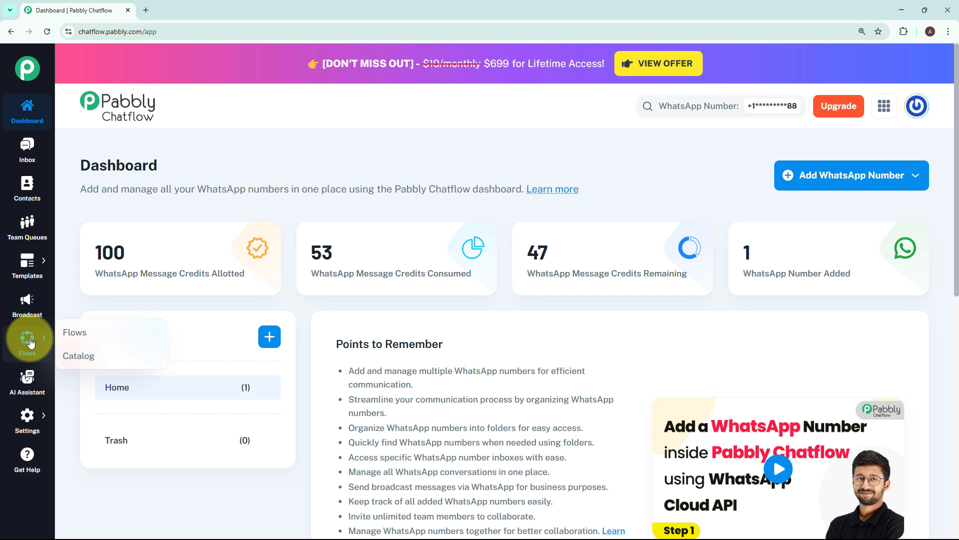
left_click(60, 334)
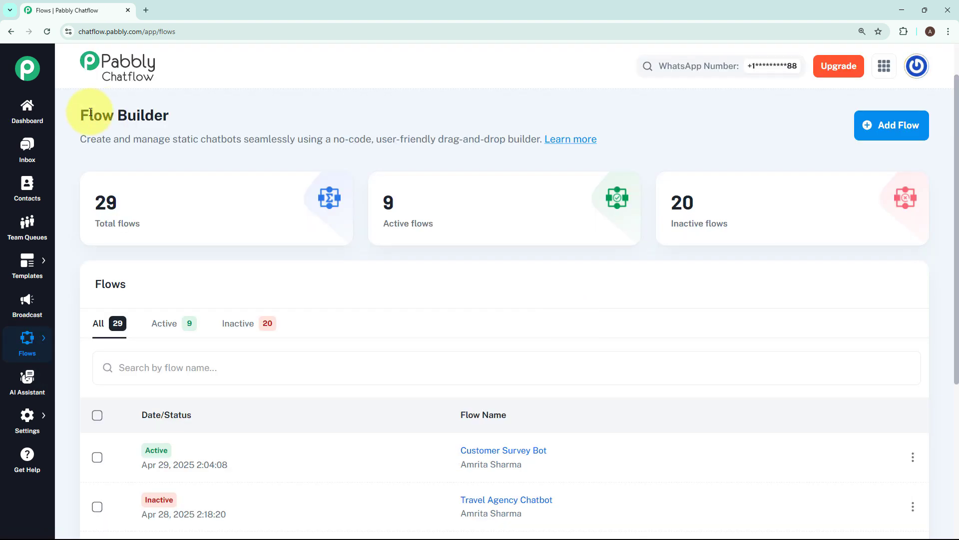
left_click_drag(81, 115, 232, 121)
left_click(574, 275)
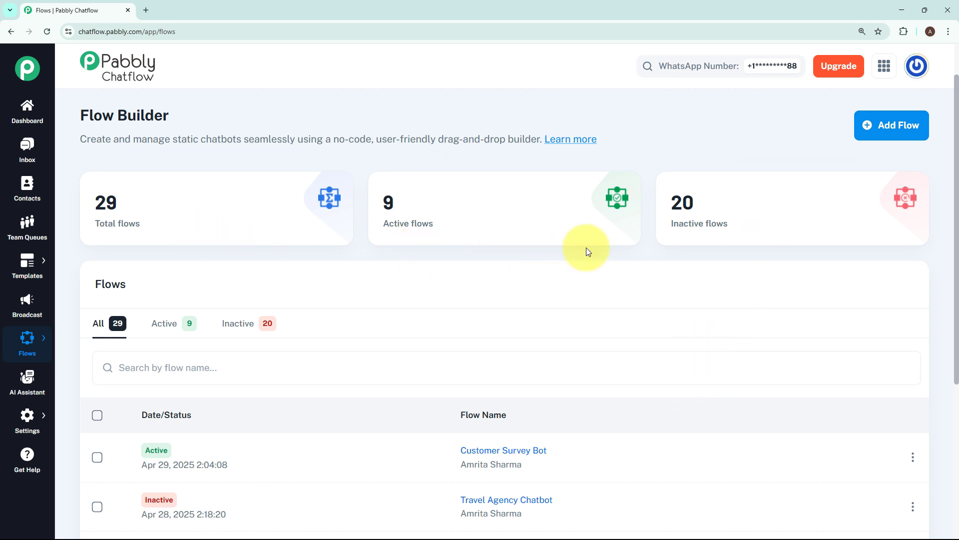
left_click(882, 126)
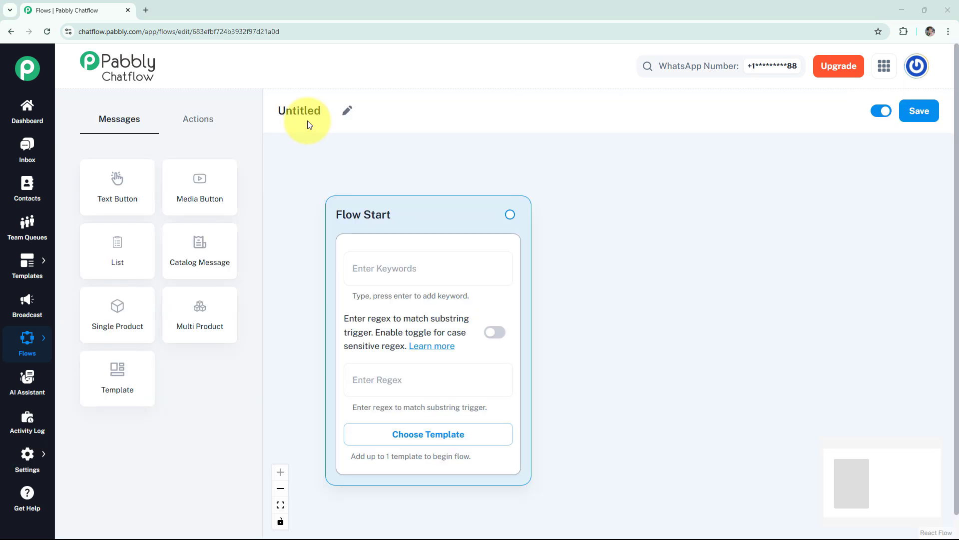
- Rename the untitled flow as "WhatsApp Chatbot for Private Music Teaching"
left_click(347, 111)
double_click(281, 105)
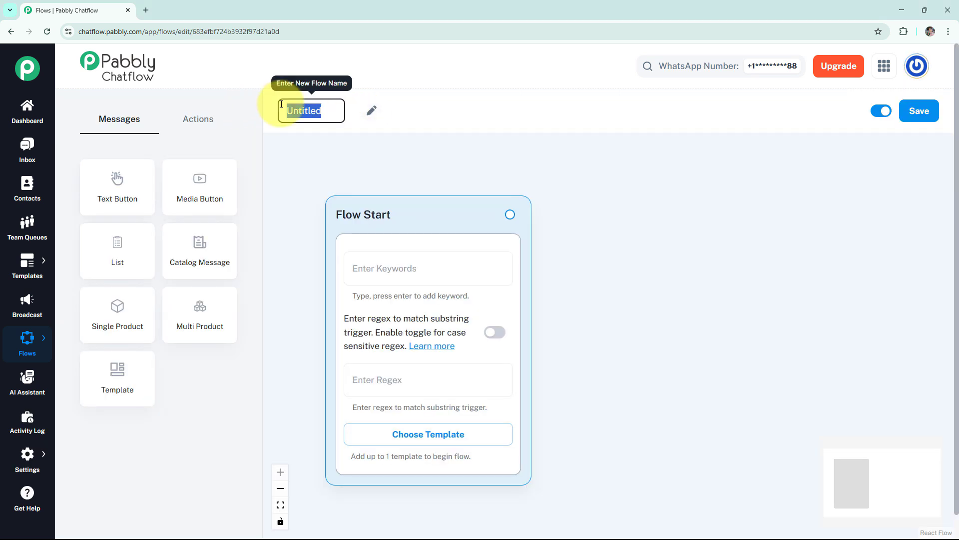
type("WhatsApp Chatbot for Private Music Teaching")
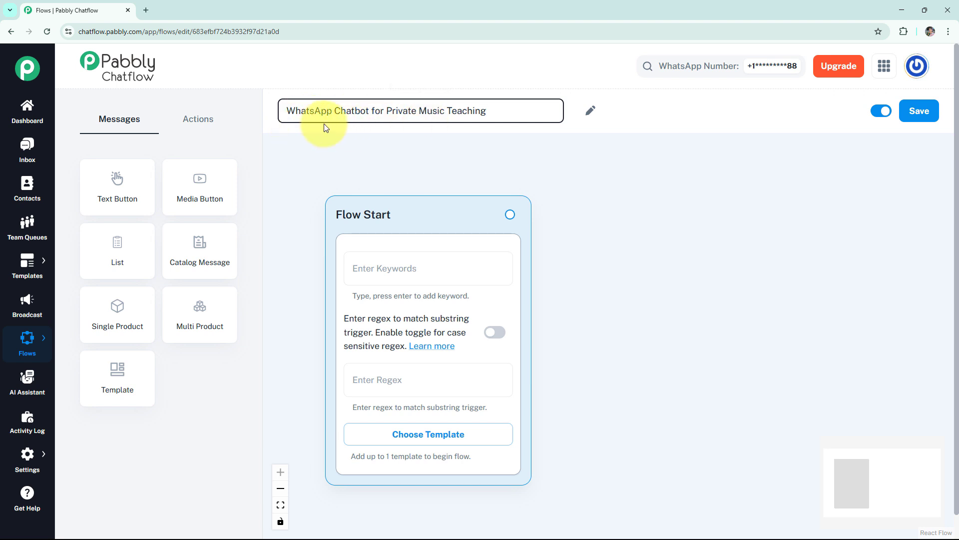
left_click(312, 132)
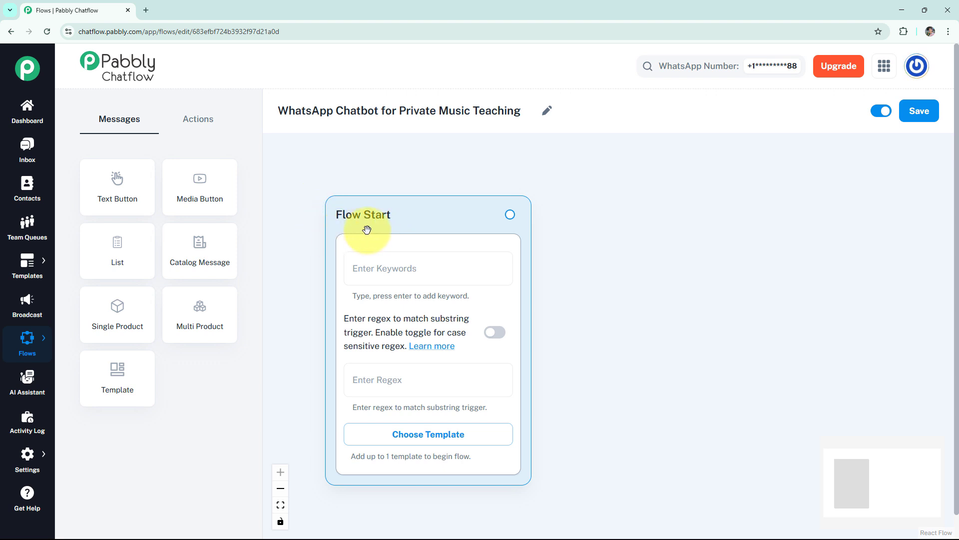
- Set the Flow Start regex to [\s\S]+ with case-sensitive matching enabled, and open the list of approved templates
left_click(369, 259)
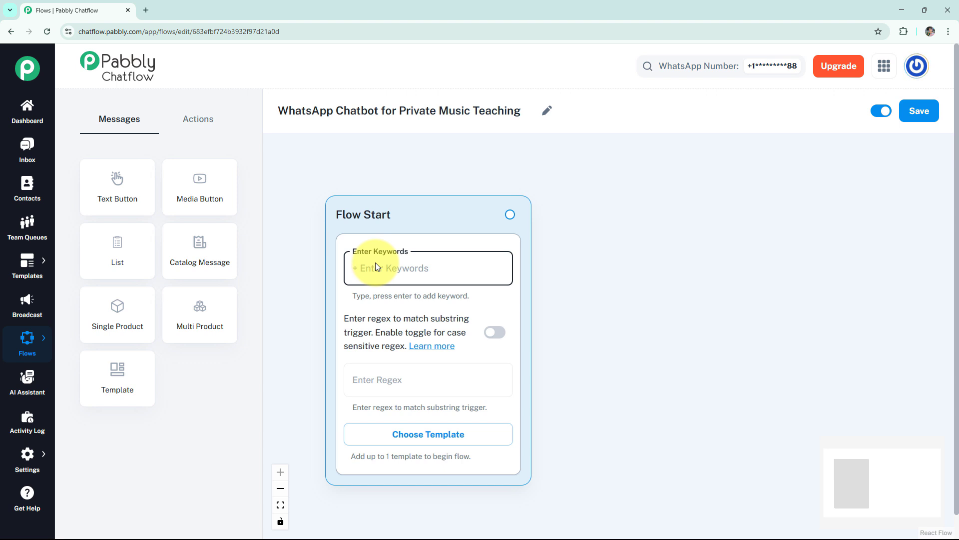
left_click(376, 371)
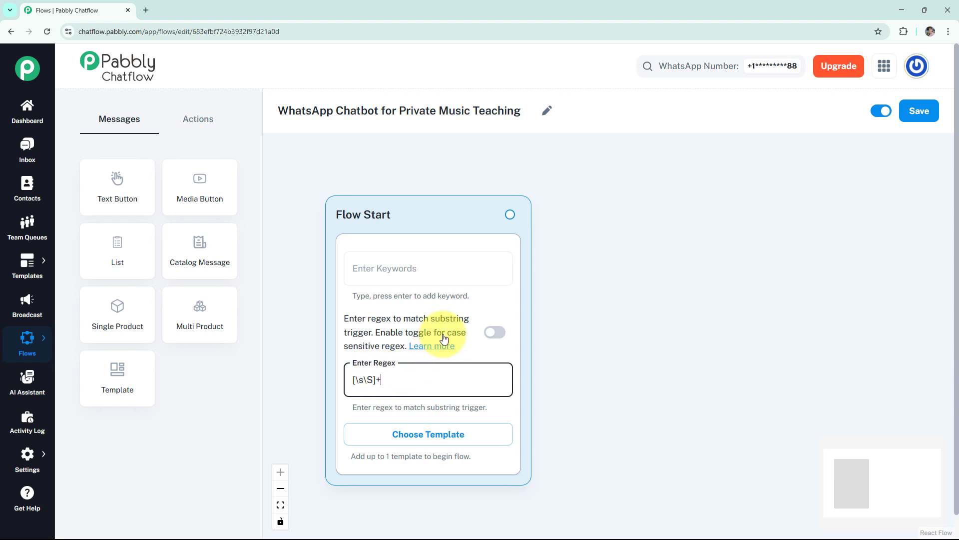
left_click(493, 333)
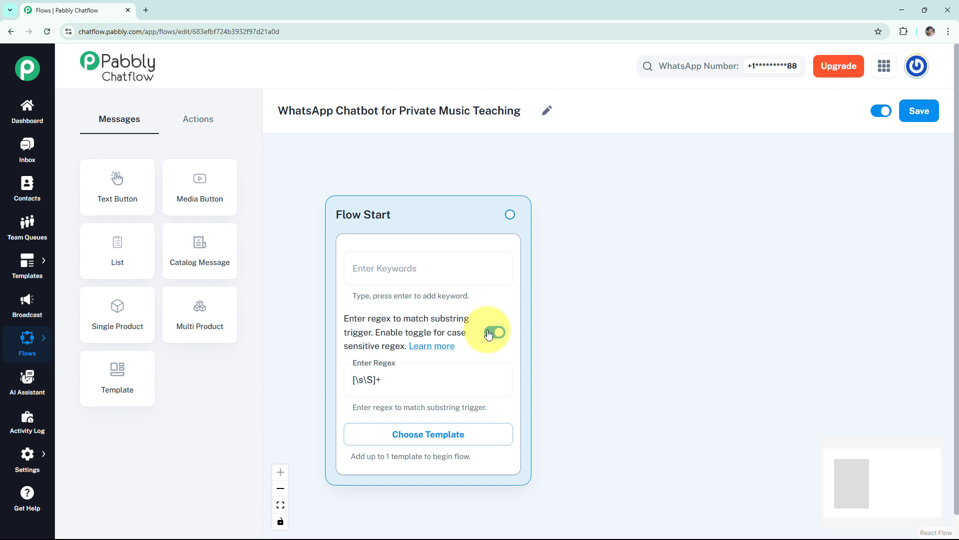
left_click(435, 435)
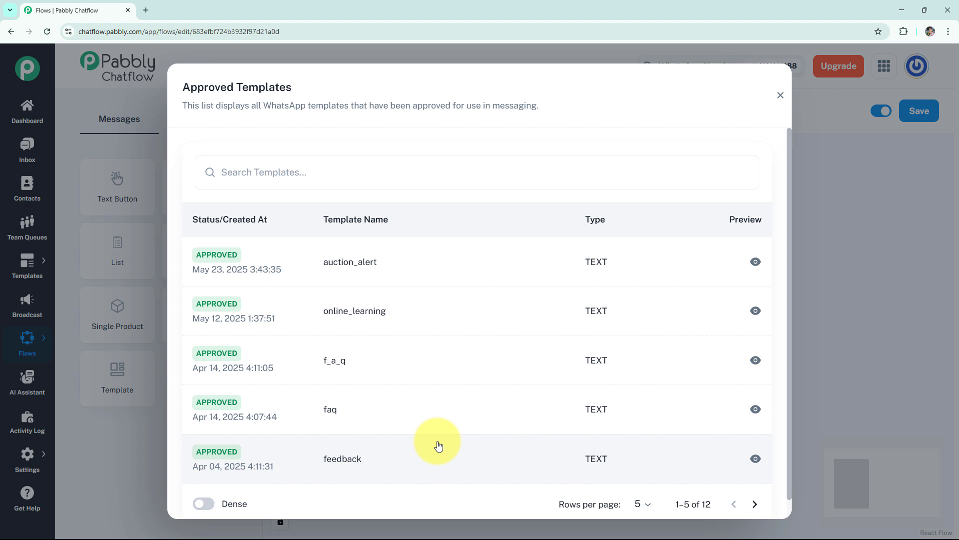
- Close the template list and add a text-button message after Flow Start reading "Hi 🎵 I’m your *Music Coach Bot!* Here’s what I can help with:"
left_click(779, 95)
left_click_drag(509, 214, 577, 216)
left_click(584, 252)
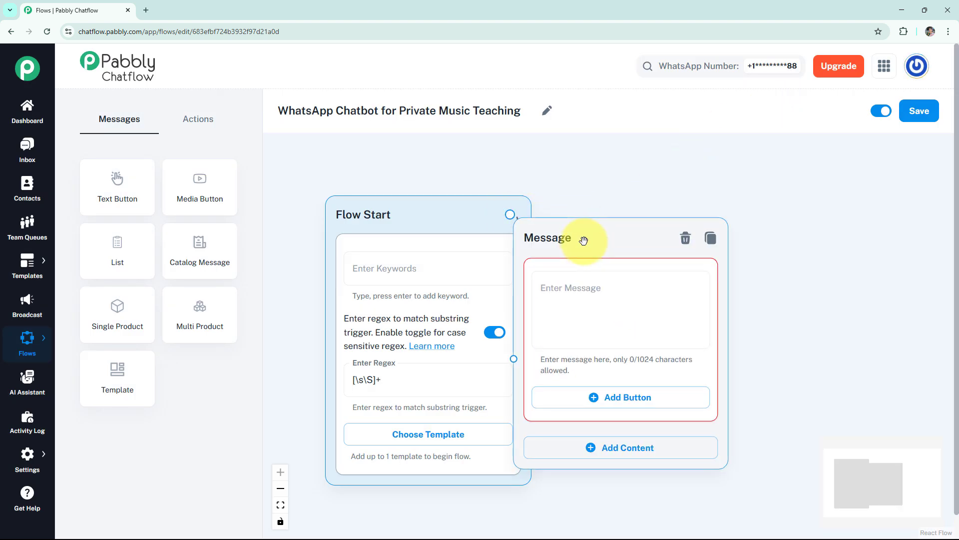
left_click(636, 257)
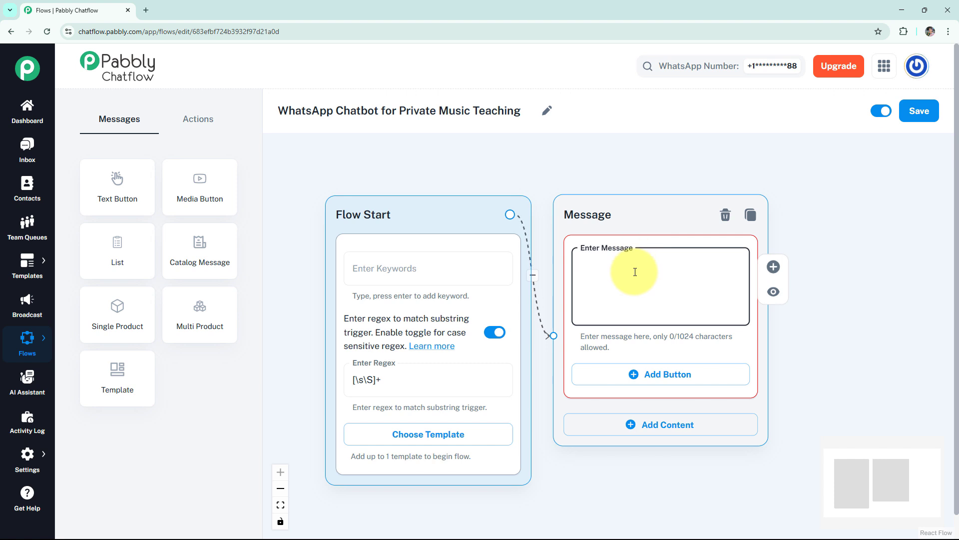
type("Hi 🎵 I’m your *Music Coach Bot!*  Here’s what I can help with:")
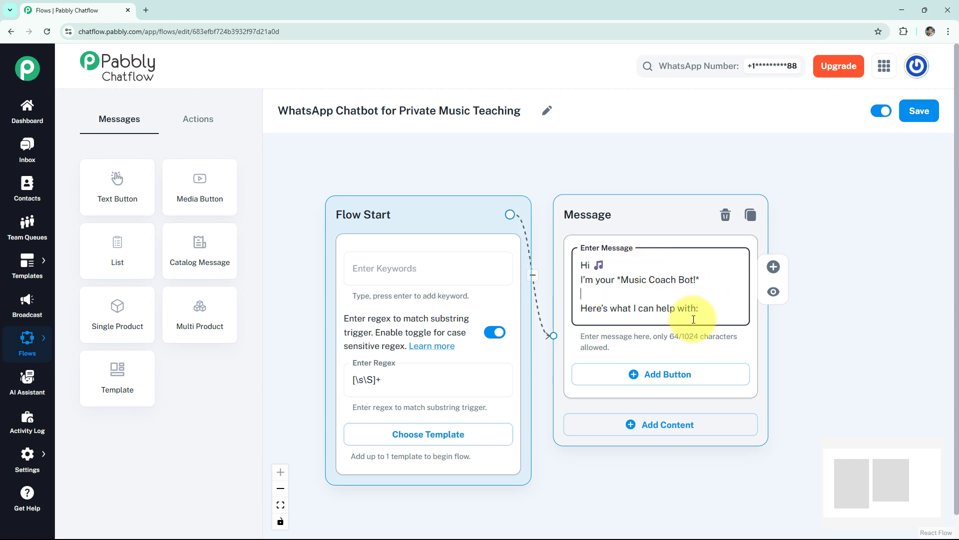
- Add three buttons to the welcome message: "Book a Lesson 🎵", "Practice Reminder 🎵" and "Music Question 🎵"
left_click(670, 382)
left_click(634, 381)
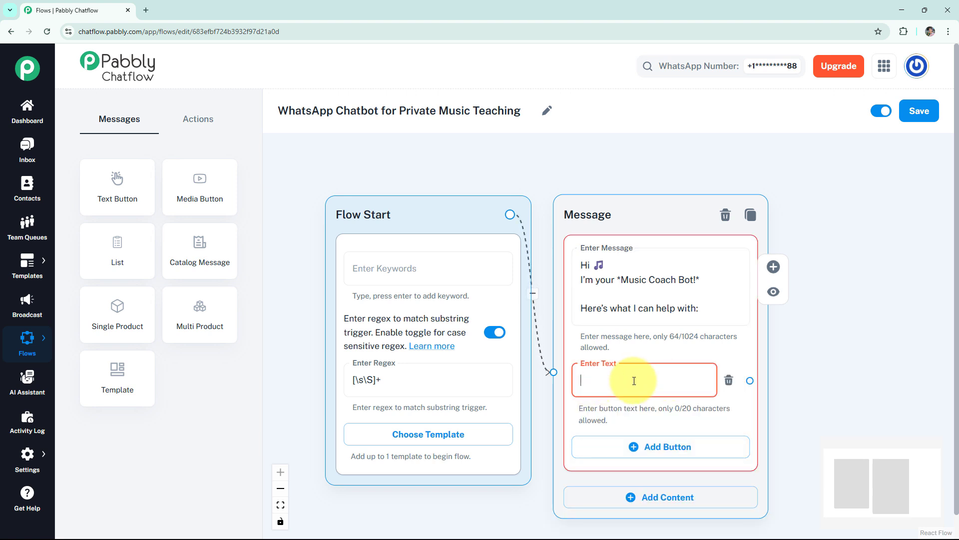
type("Book a Lesson 🎵")
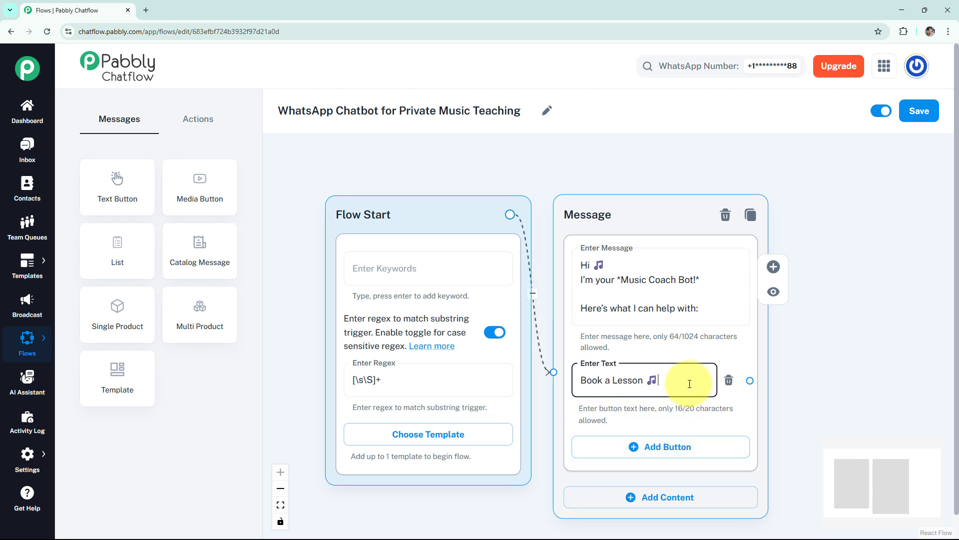
left_click(639, 446)
left_click(641, 460)
type("Practice Reminder 🎵")
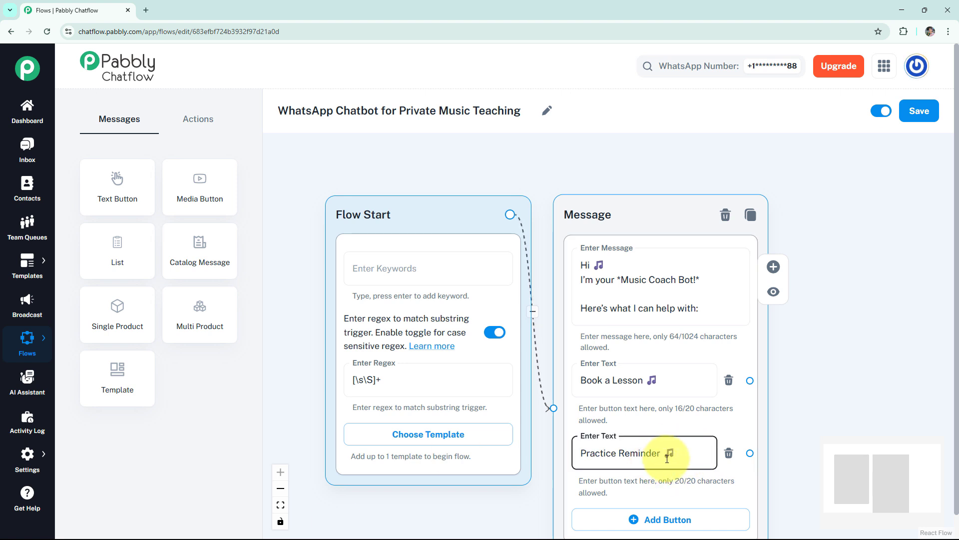
left_click(643, 517)
scroll(699, 380, "down", 2)
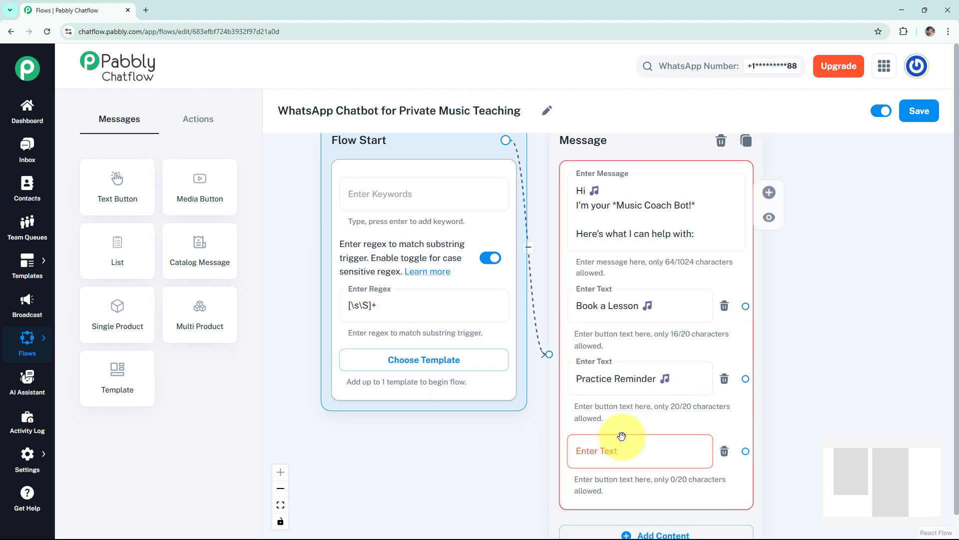
left_click(617, 449)
type("Music Question 🎵")
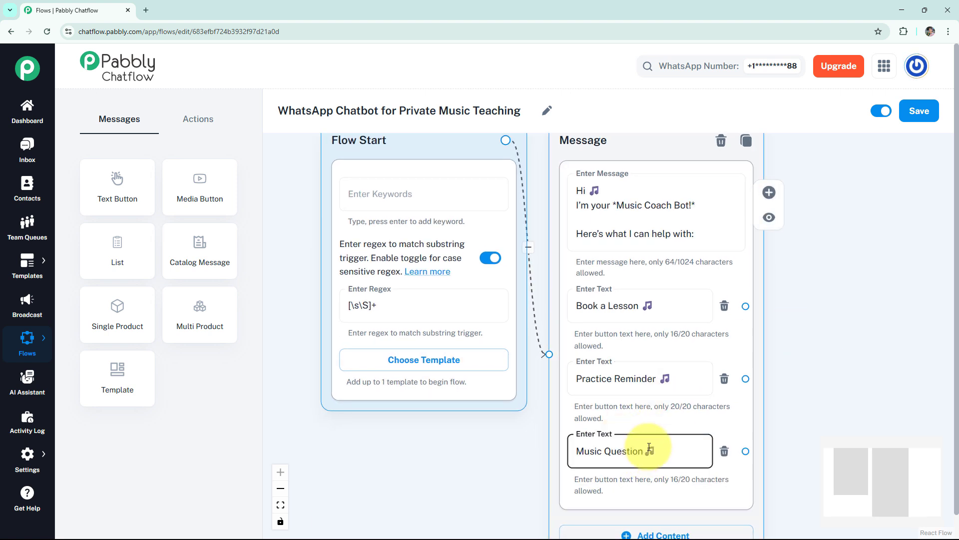
scroll(700, 400, "down", 1)
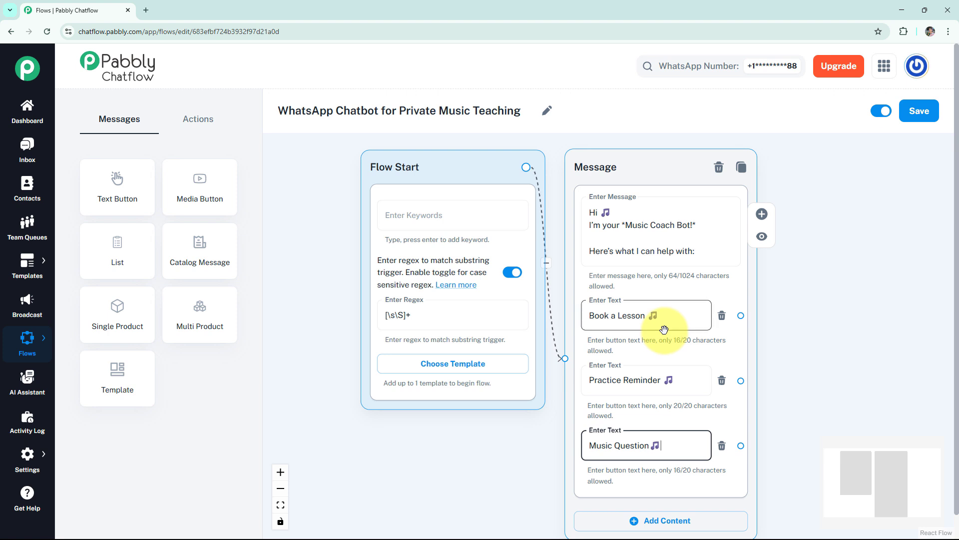
- Add an Ask Question node beside the welcome message and paste the "*Awesome!* Please send: -*Your name*" text into it
left_click(194, 120)
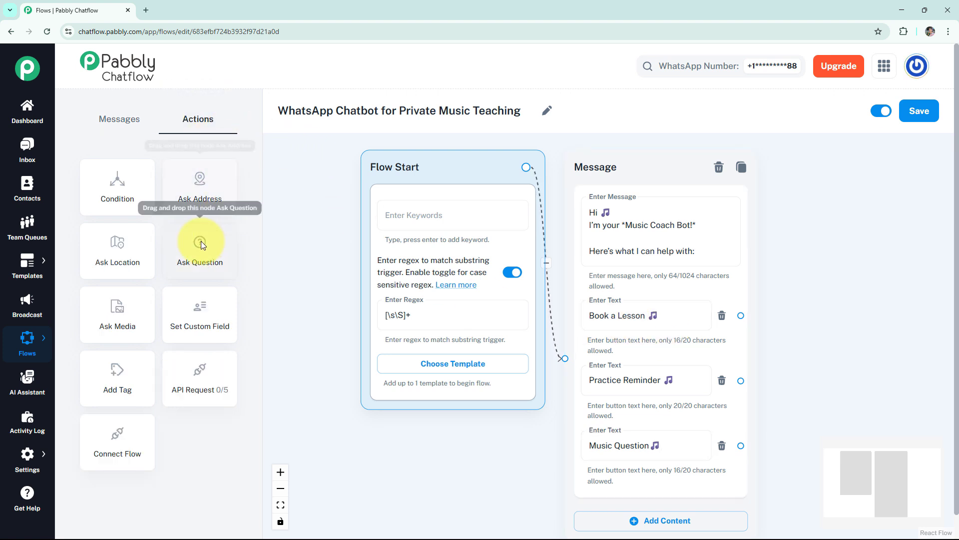
left_click_drag(194, 262, 606, 178)
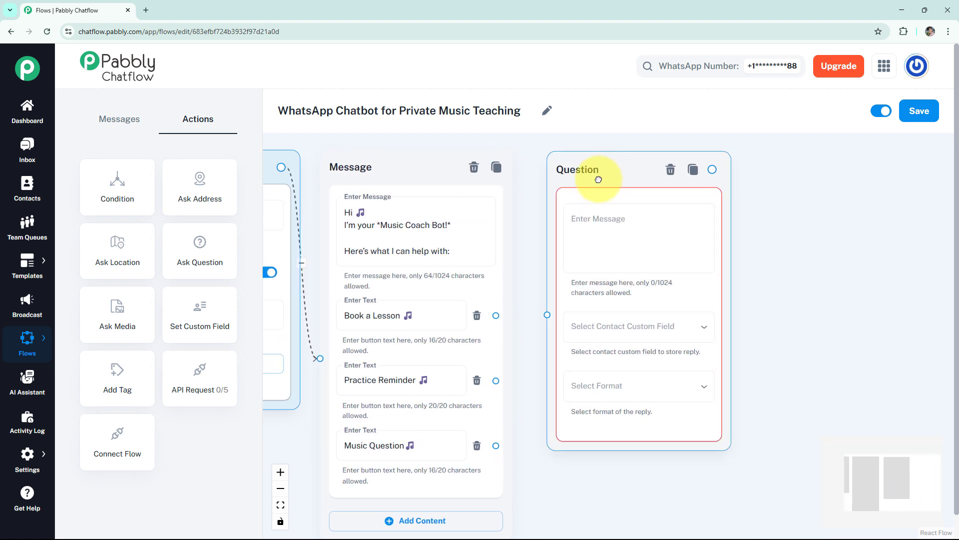
left_click(606, 232)
key("ctrl+v")
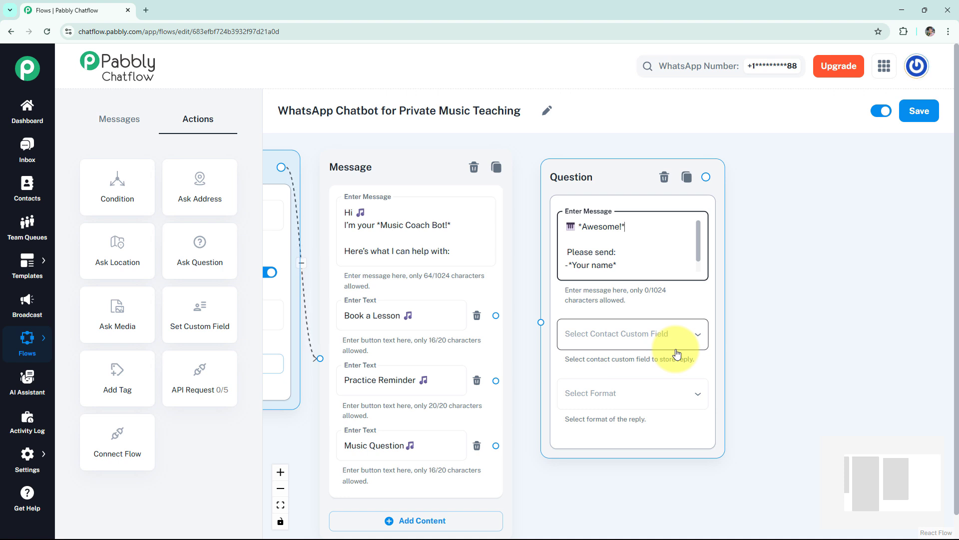
- Store the name question's reply in the Name custom field with Text format, and connect the question to the Book a Lesson button
left_click(661, 340)
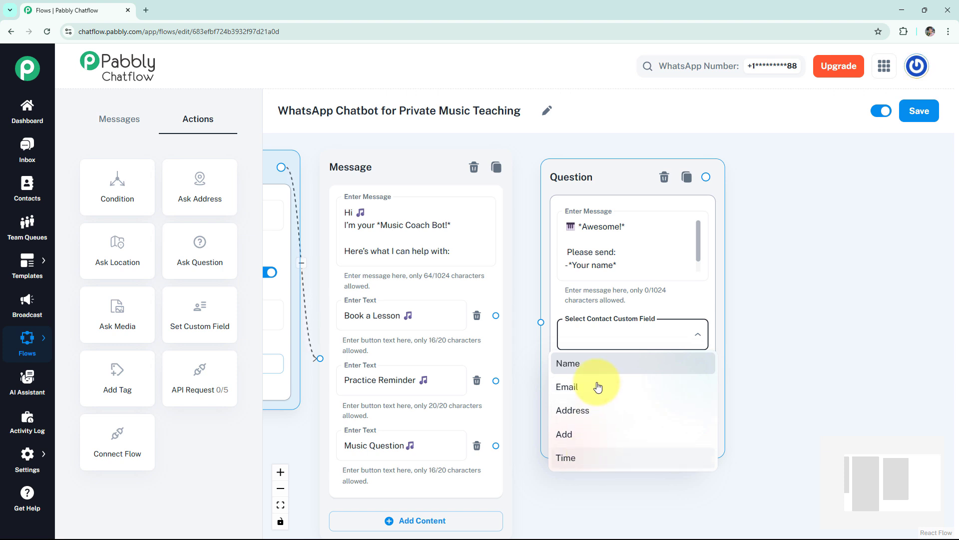
left_click(591, 363)
left_click(610, 398)
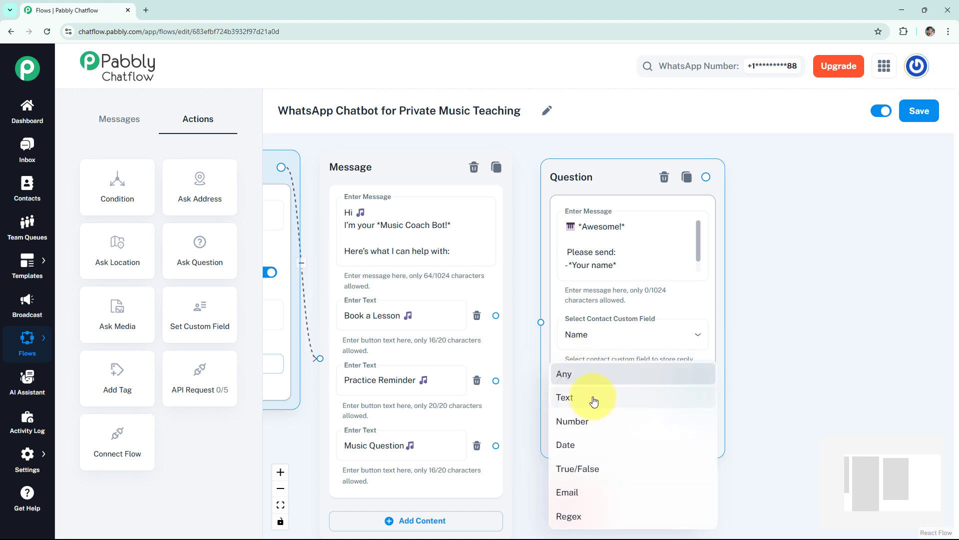
left_click(598, 404)
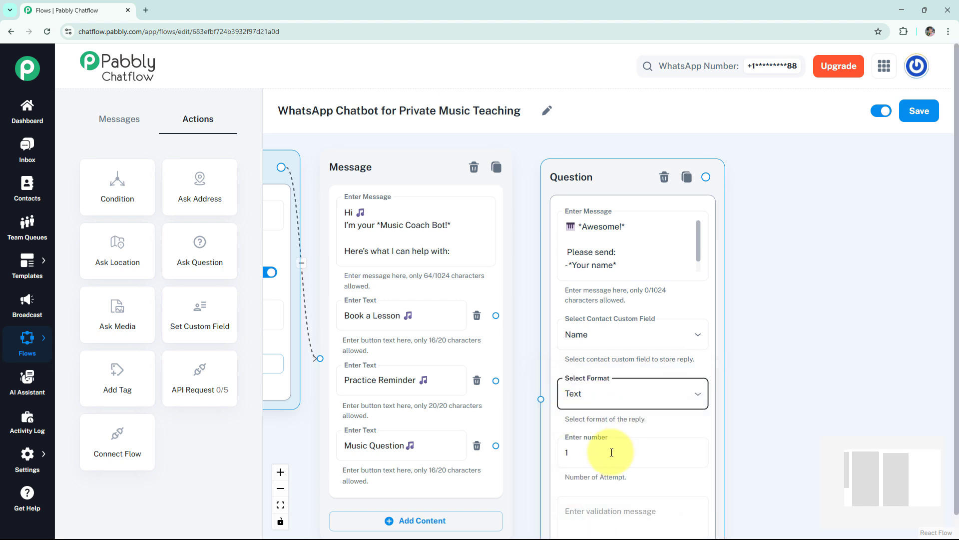
scroll(724, 368, "down", 2)
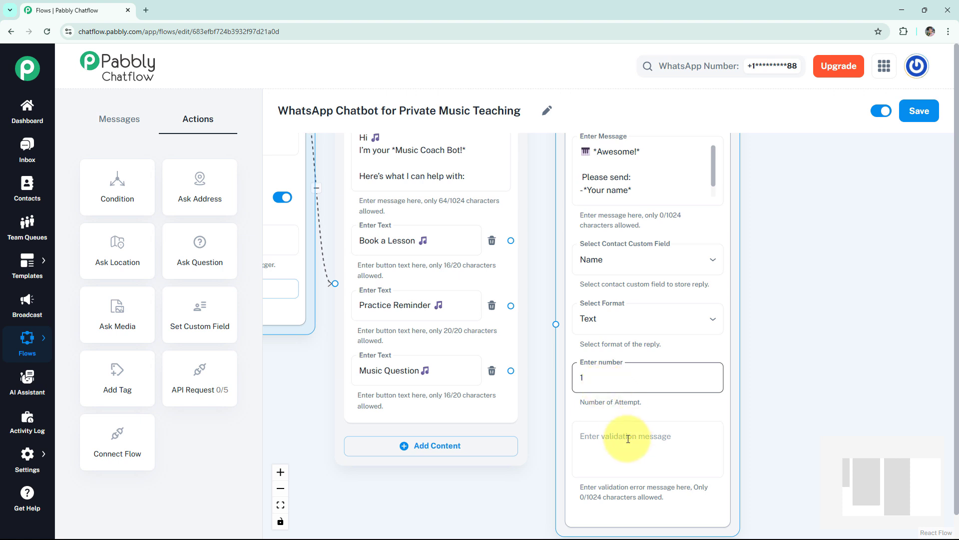
left_click(653, 455)
scroll(761, 376, "down", 3)
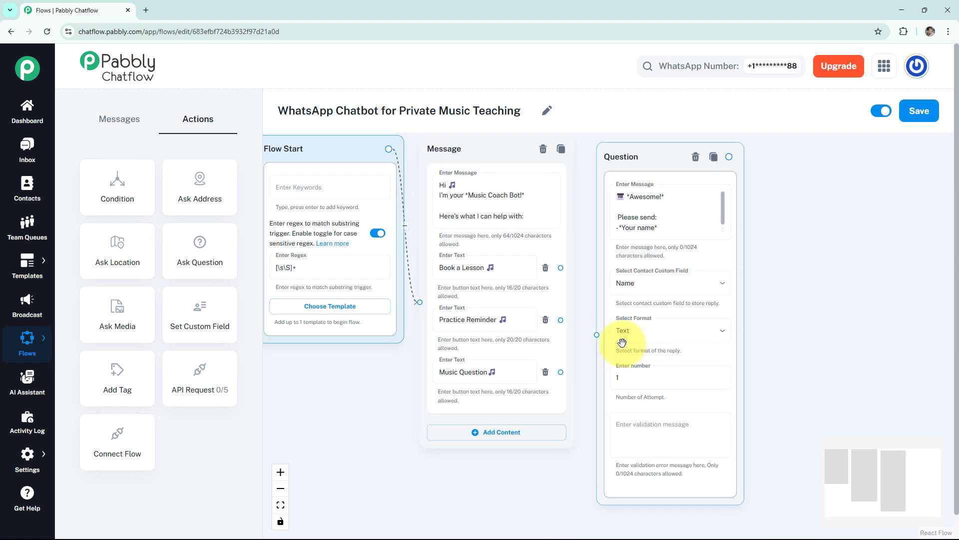
left_click_drag(597, 334, 561, 268)
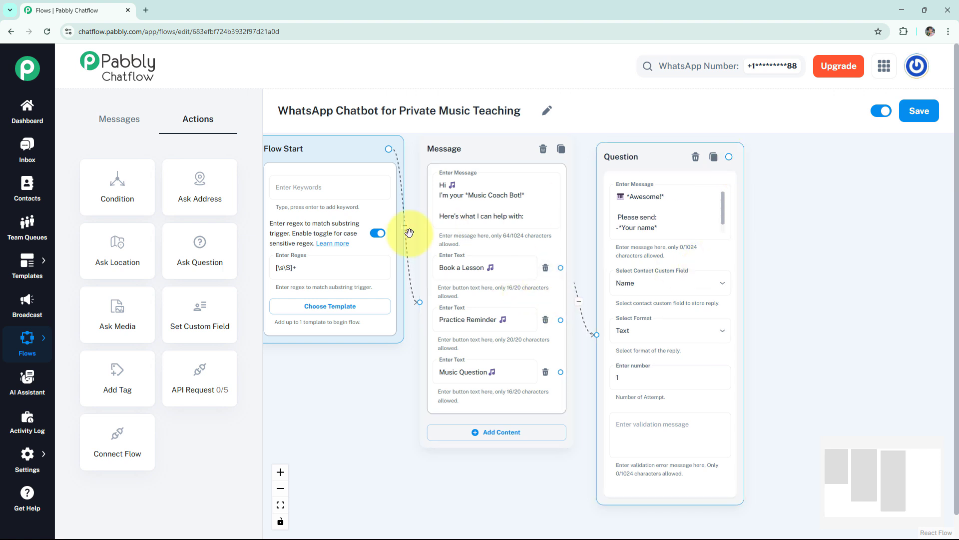
- Add a linked second question asking for "*Instrument* (e.g., Piano, Guitar)", storing the reply in the Add field with format Any
left_click_drag(199, 250, 807, 159)
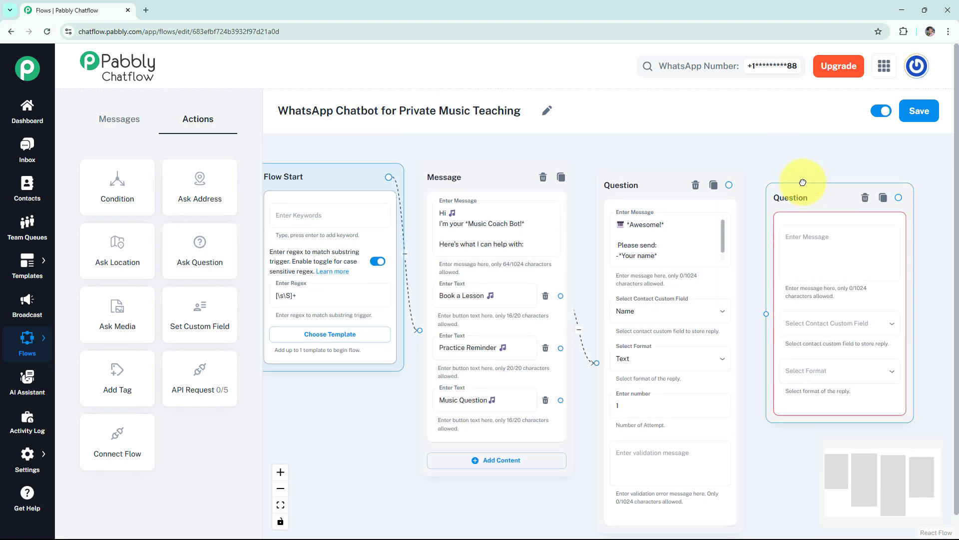
left_click(840, 312)
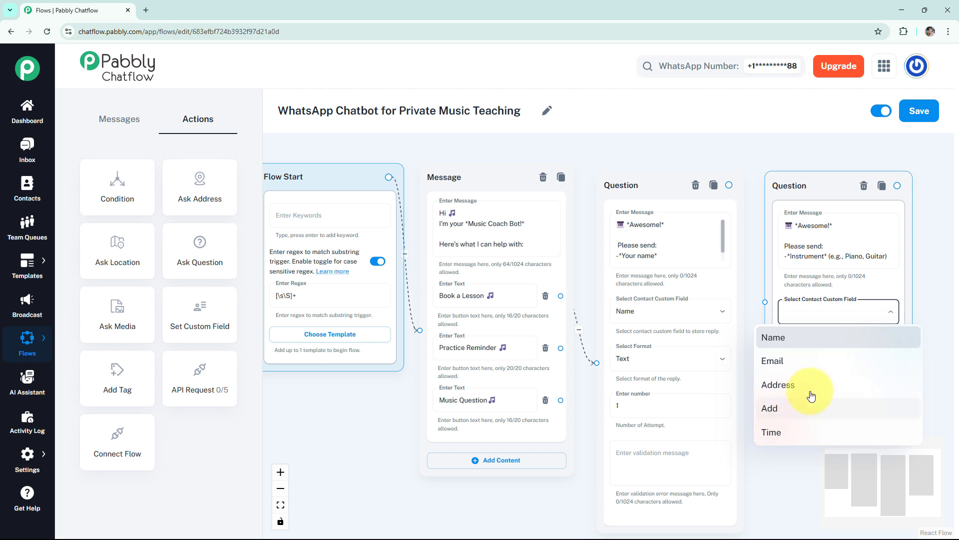
left_click(815, 405)
left_click(812, 361)
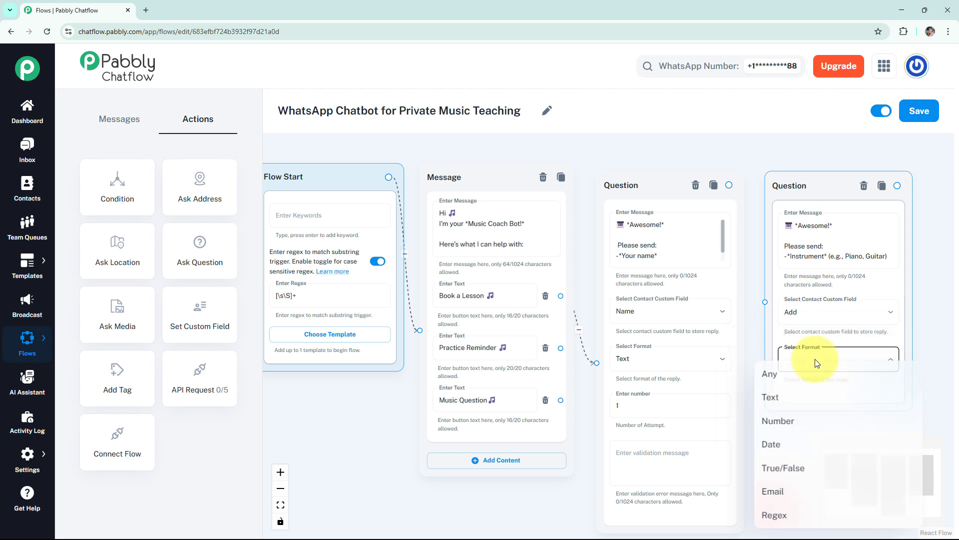
left_click(793, 372)
left_click_drag(765, 304, 729, 221)
left_click_drag(847, 165, 651, 160)
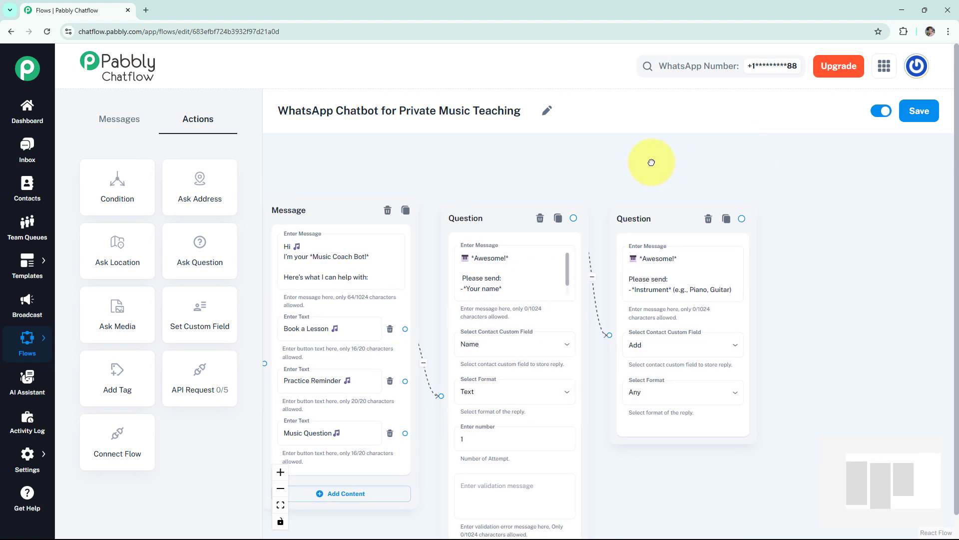
left_click_drag(701, 218, 783, 218)
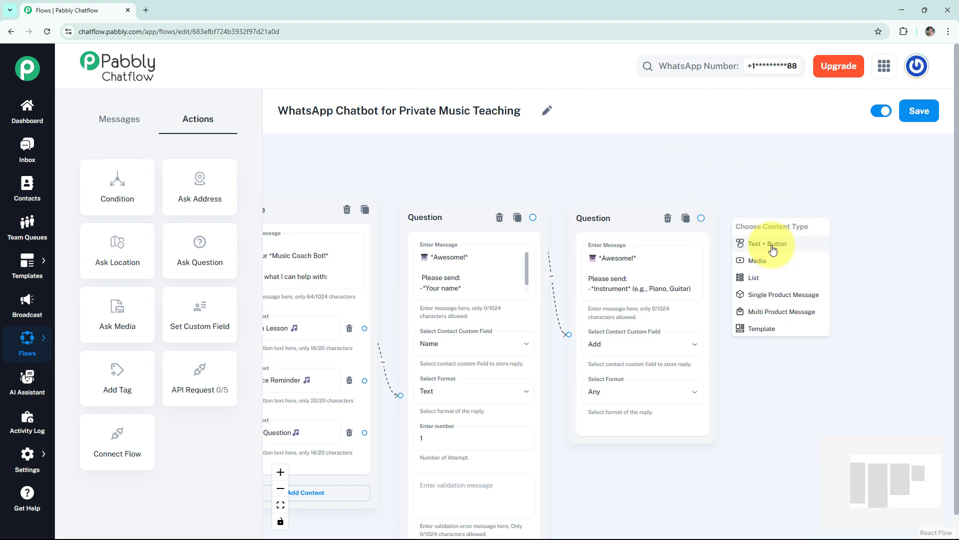
left_click(775, 242)
left_click(795, 249)
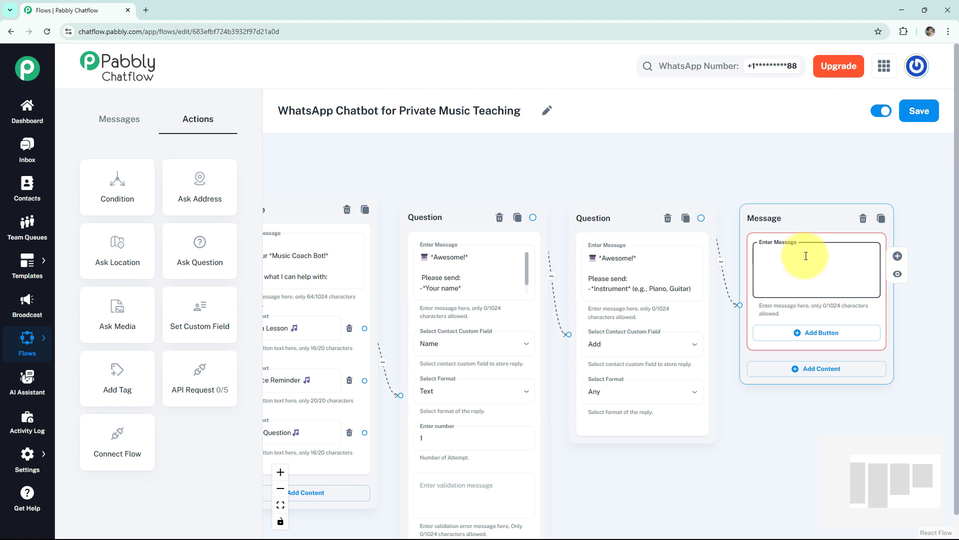
key("ctrl+v")
- Enclose "Don't forget to warm up!" in asterisks for bold, and check the booking confirmation in the message preview
scroll(872, 272, "down", 3)
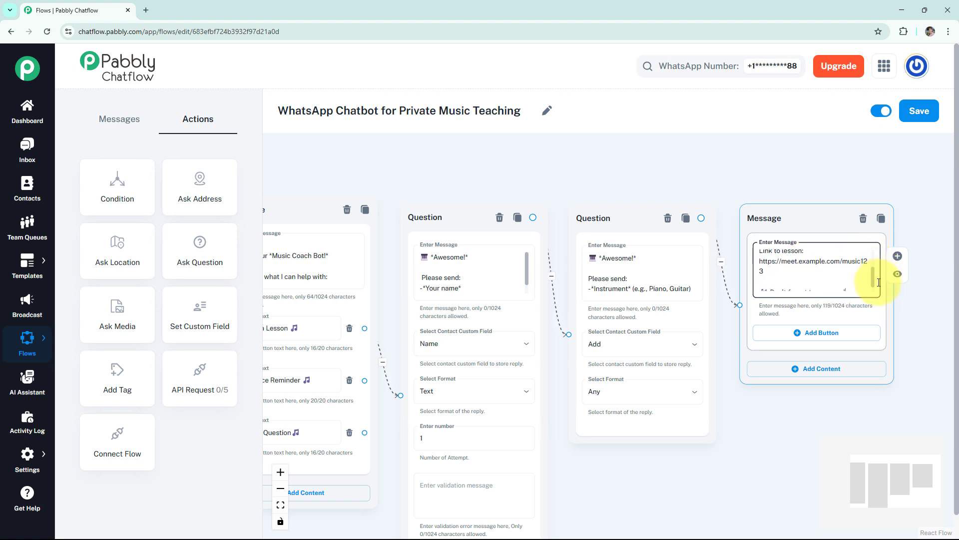
type("*")
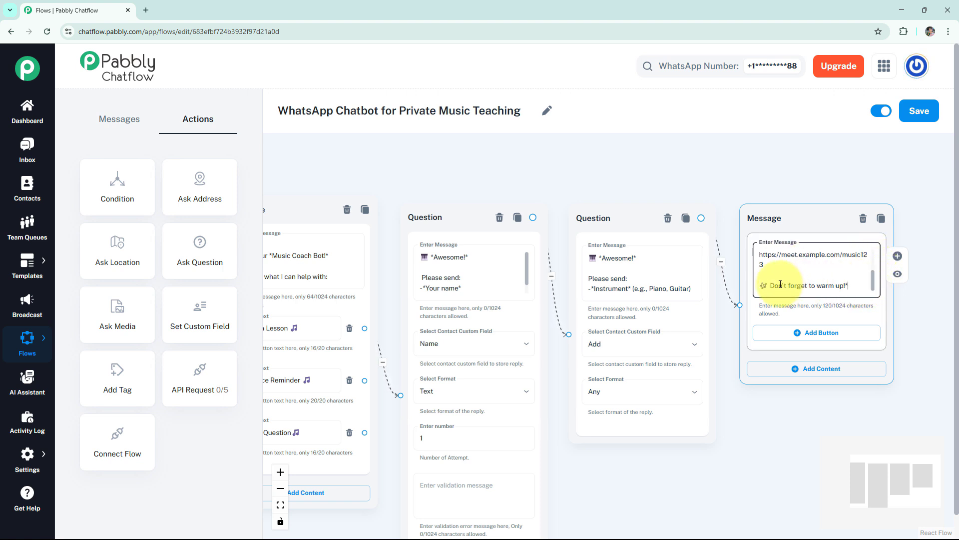
left_click(769, 286)
type("*")
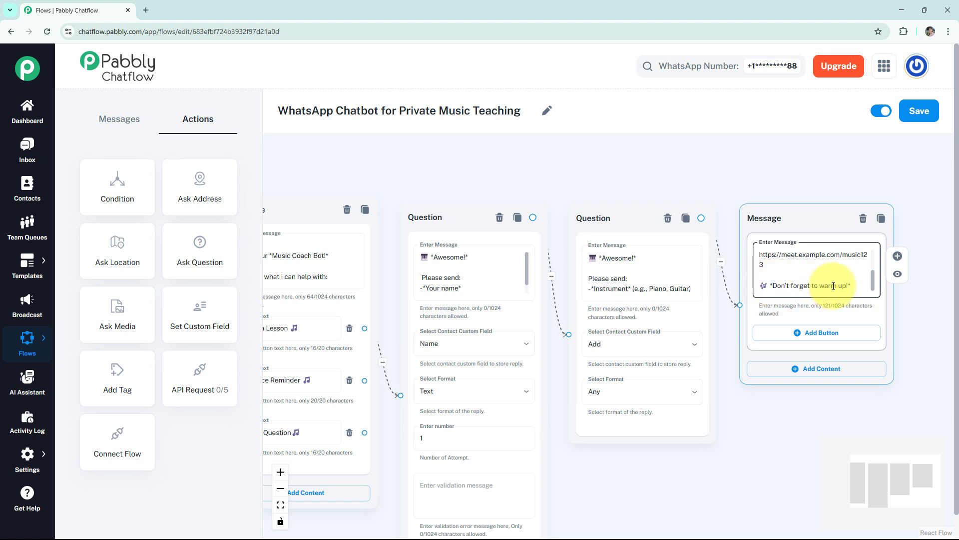
left_click(898, 274)
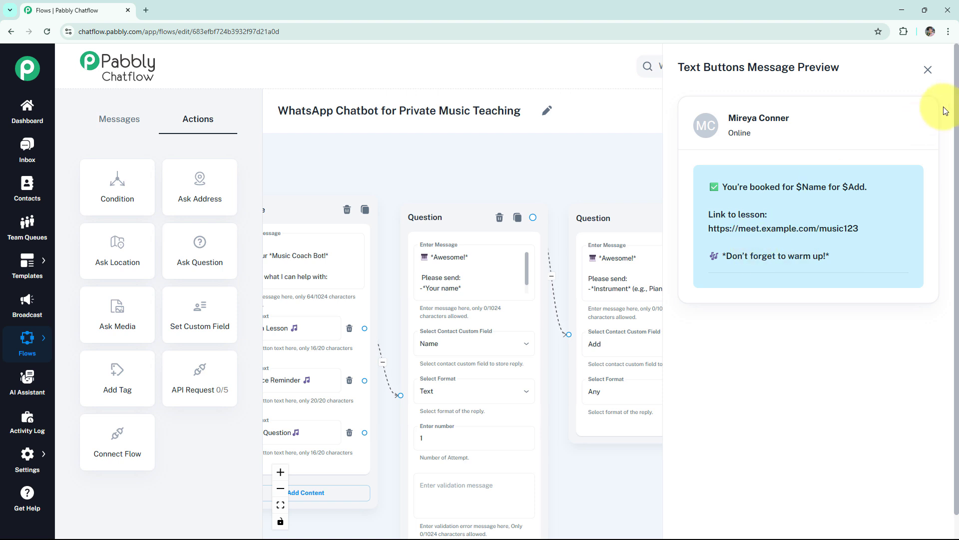
left_click(928, 70)
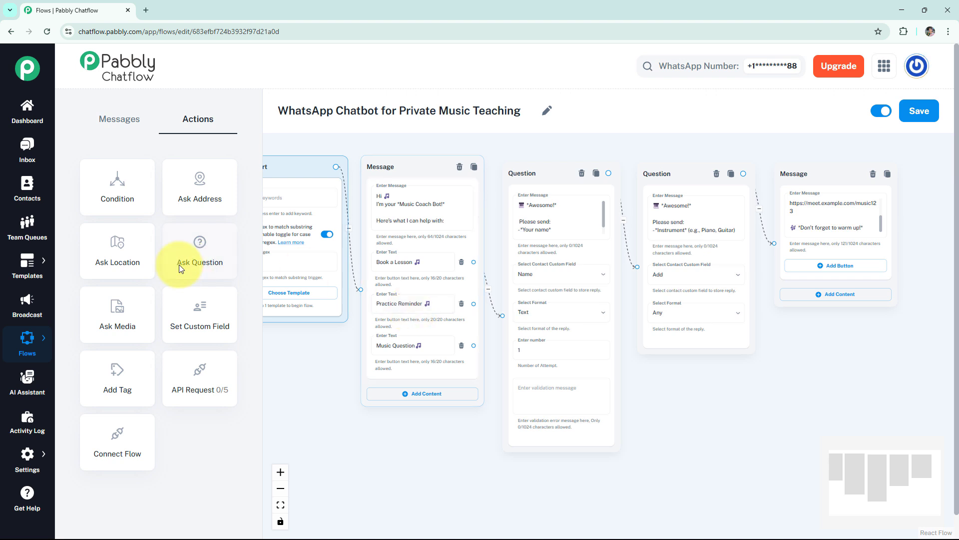
- Add a question connected to the Practice Reminder button, asking "When would you like daily practice reminders? *Share preferred date:*"
left_click_drag(179, 265, 678, 398)
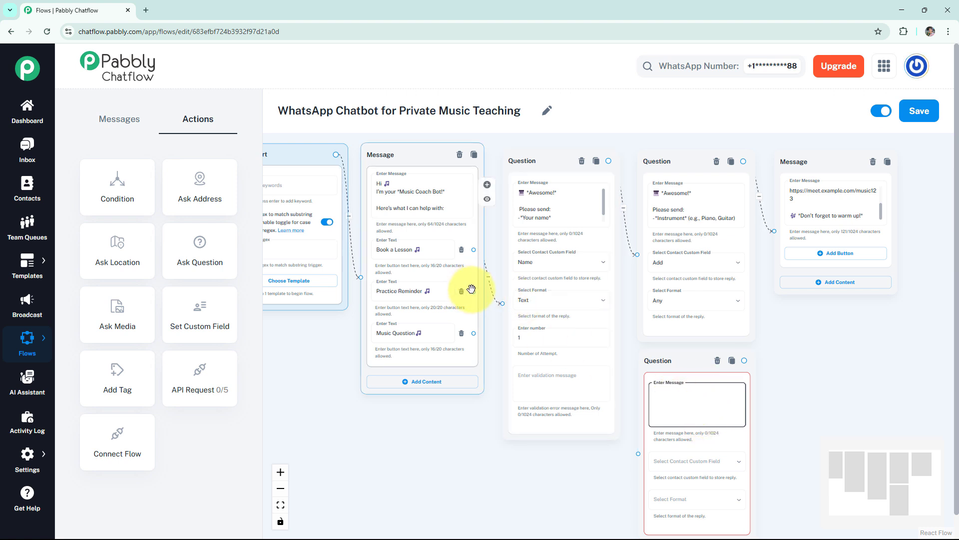
left_click_drag(472, 290, 638, 453)
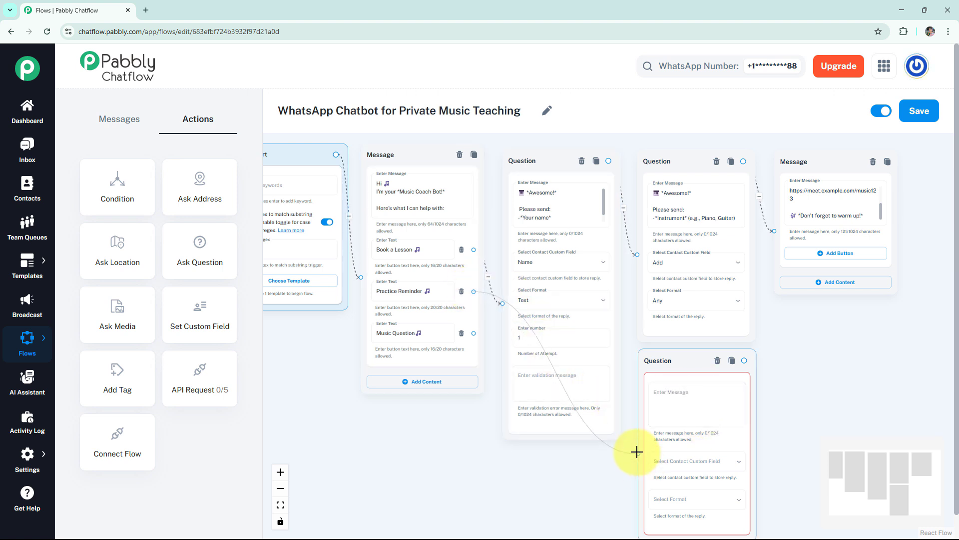
left_click(668, 428)
key("ctrl+v")
scroll(667, 428, "up", 2)
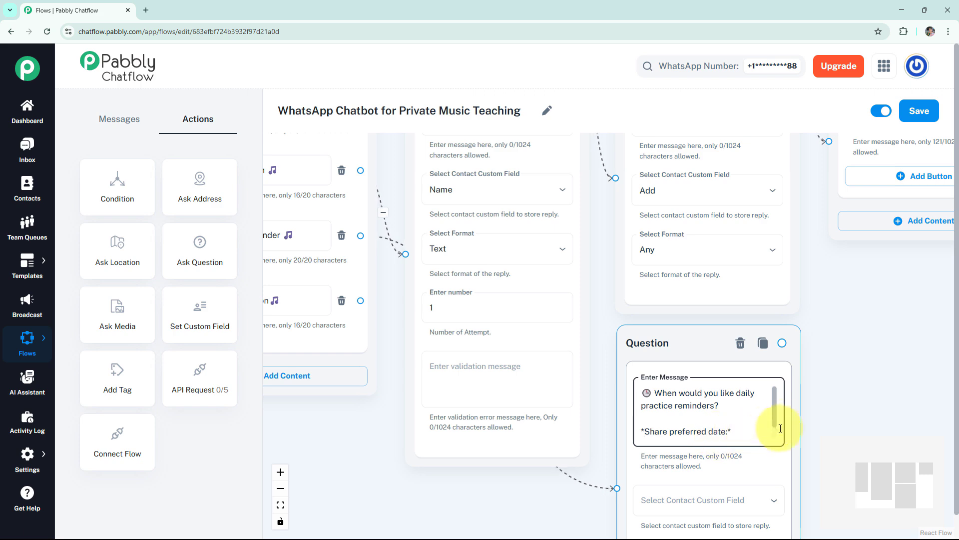
- Store the practice reminder question's reply in the Time custom field with format Any
scroll(824, 404, "down", 3)
scroll(841, 340, "up", 1)
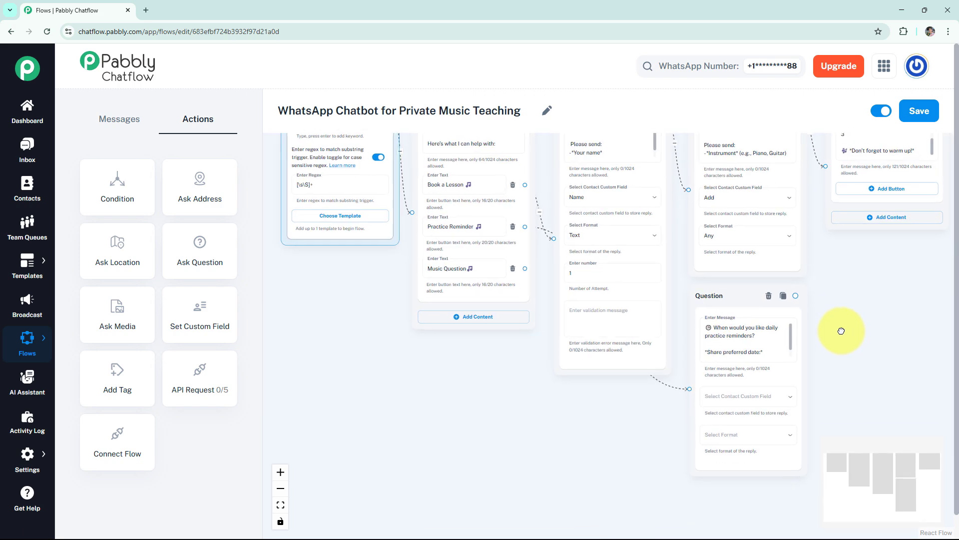
left_click(771, 393)
left_click(685, 513)
left_click(732, 439)
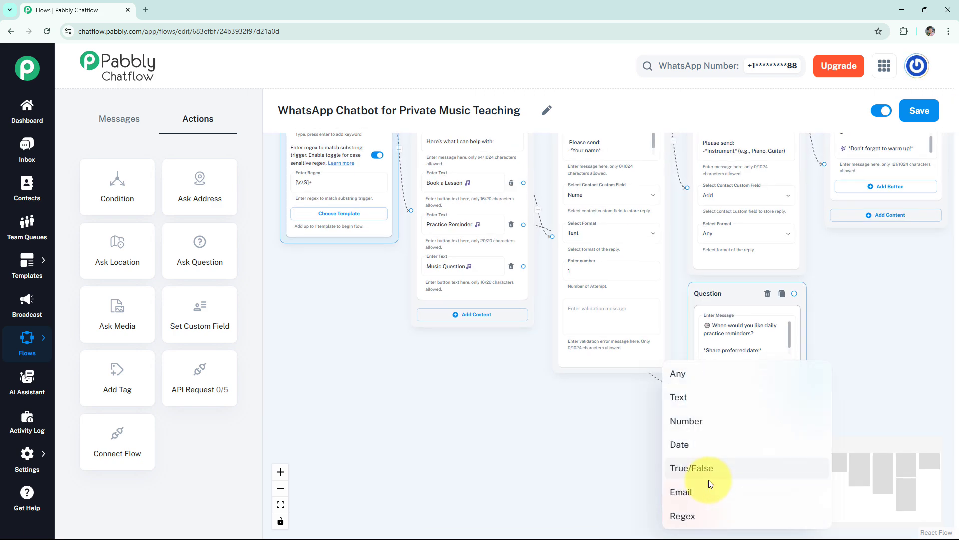
left_click(779, 373)
- Add a question beside the reminder date question, asking "For which Instrument you like to get practice reminders? *Share Instrument:*"
left_click_drag(796, 364, 715, 403)
left_click_drag(216, 258, 782, 354)
left_click(756, 364)
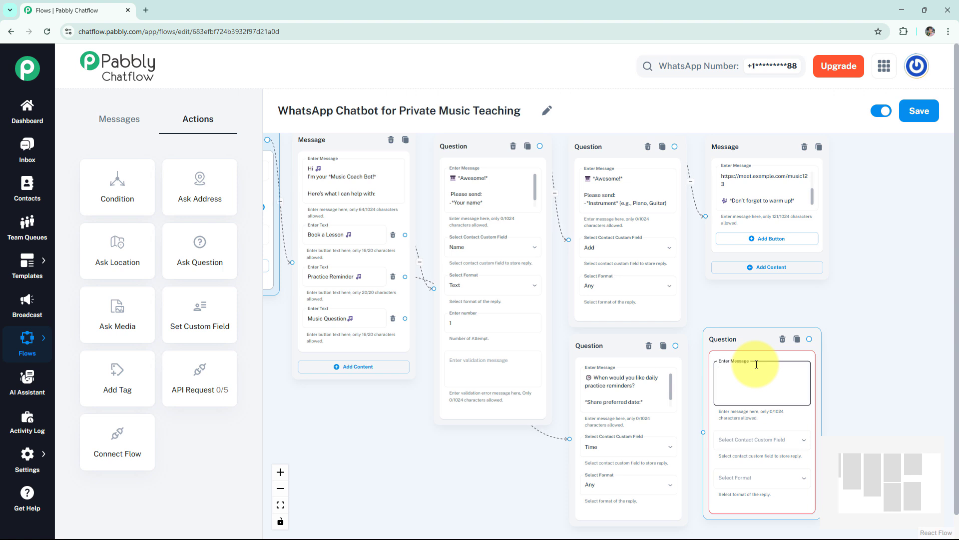
type("🕒 For which Instrument you like to get practice reminders?  *Share Instrument:*")
- Store the instrument reminder question's reply in the Name custom field with format Text, and connect the reminder date question to it
left_click(754, 439)
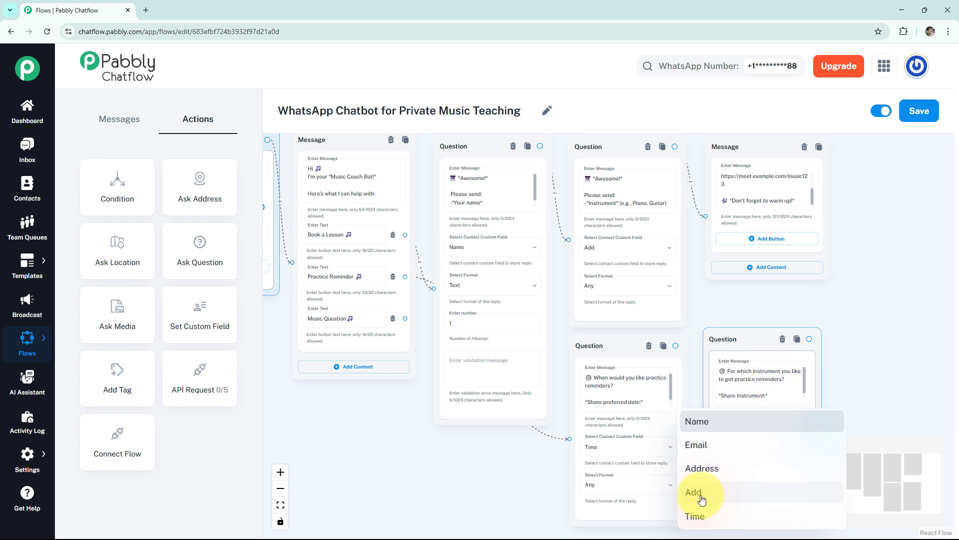
left_click(726, 492)
left_click(744, 478)
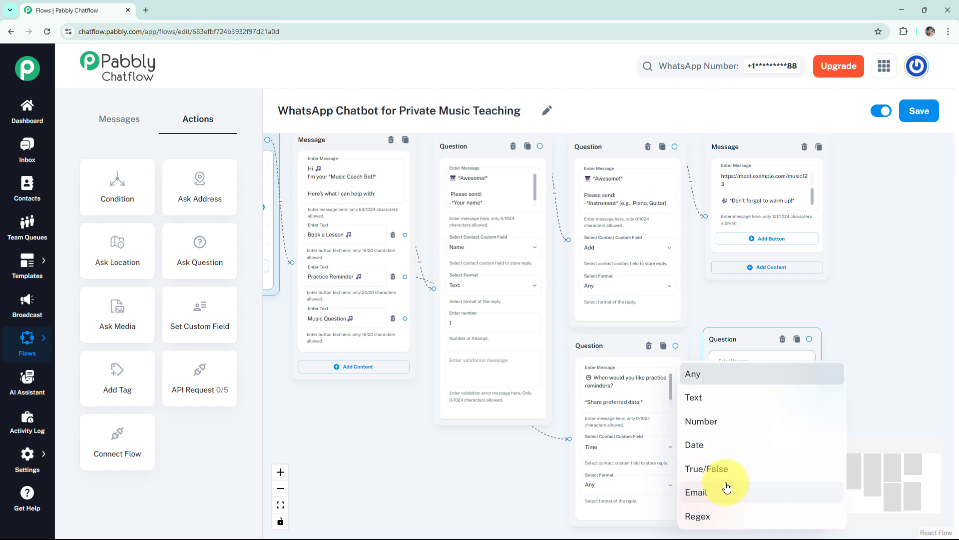
left_click(720, 398)
scroll(844, 370, "down", 2)
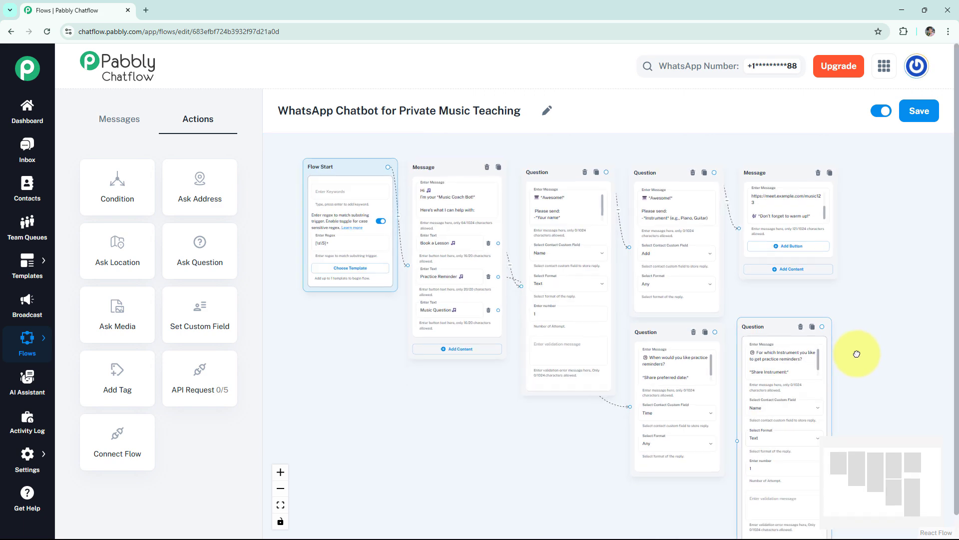
scroll(856, 354, "down", 1)
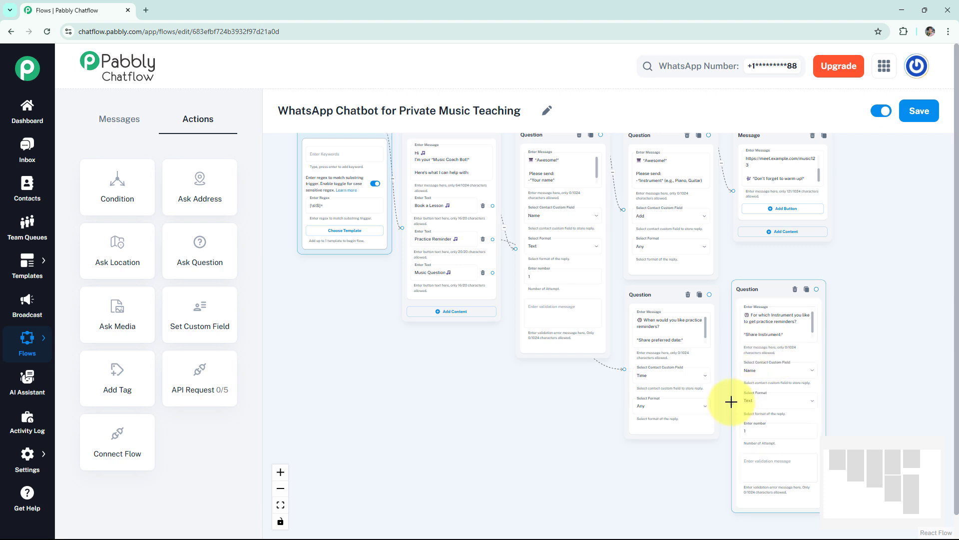
mouse_move(816, 286)
left_mouse_down()
mouse_move(925, 302)
mouse_move(827, 325)
mouse_move(820, 297)
left_mouse_up()
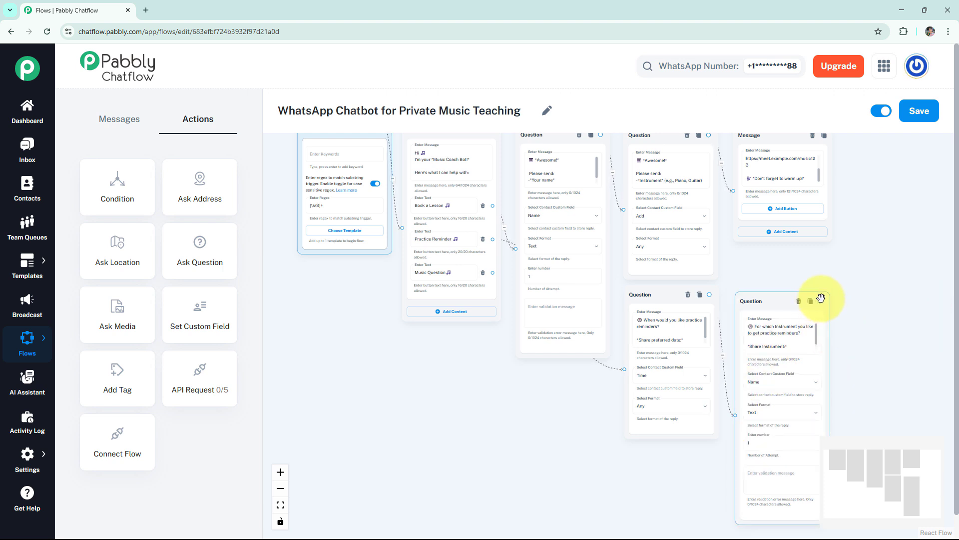
- Add an API Request block and connect the instrument reminder question to it
left_click_drag(235, 368, 680, 316)
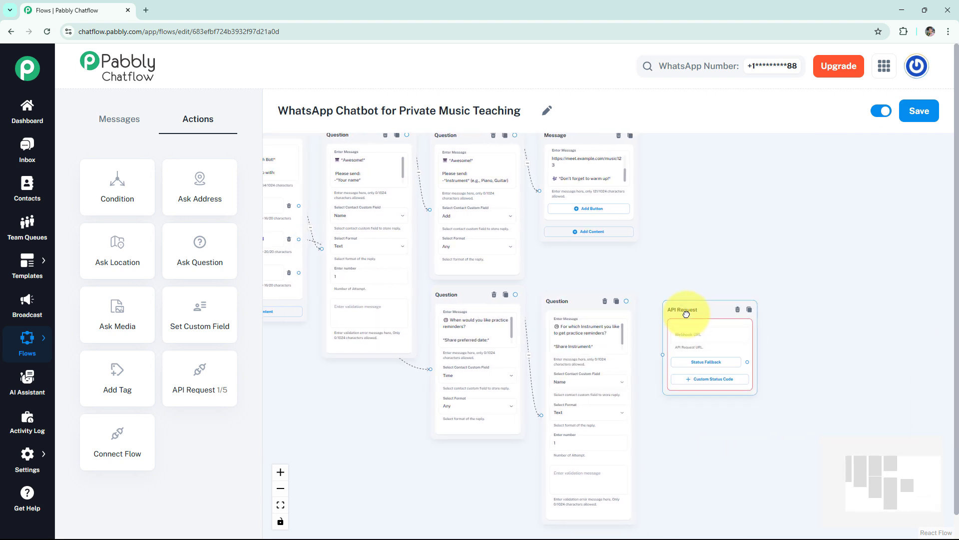
left_click(625, 300)
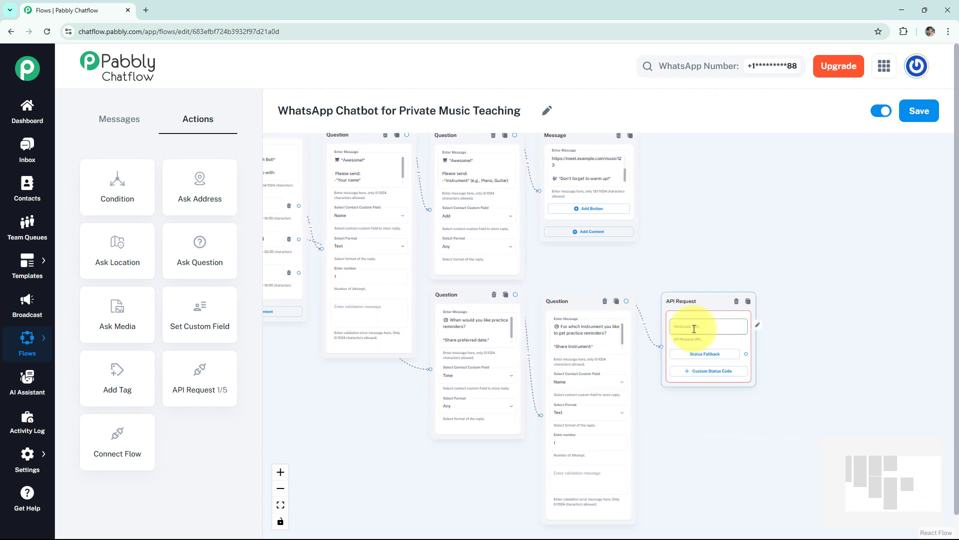
scroll(757, 358, "up", 3)
scroll(757, 358, "up", 3)
- Copy the webhook URL from the Private Music Teaching workflow in Pabbly Connect and set it as a POST request in the API Request block
left_click(639, 294)
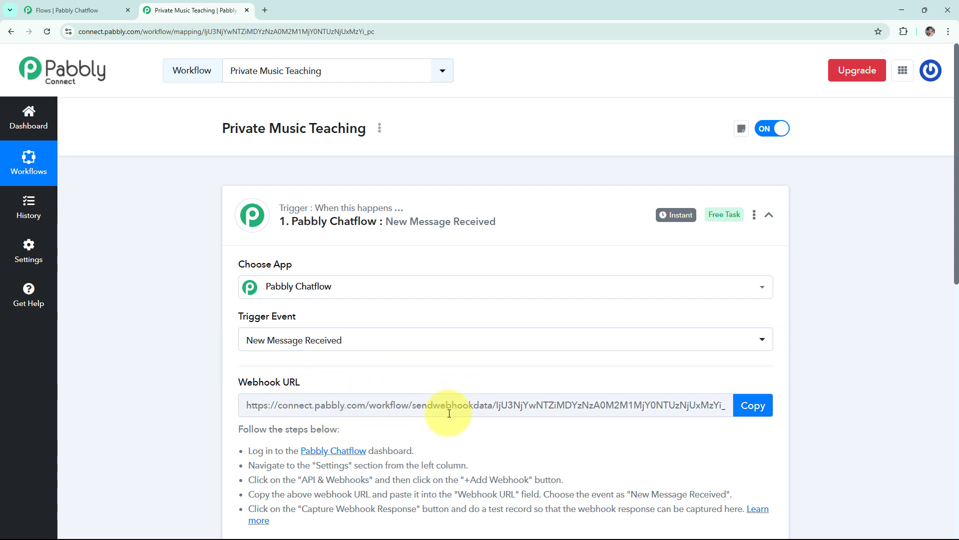
left_click(757, 405)
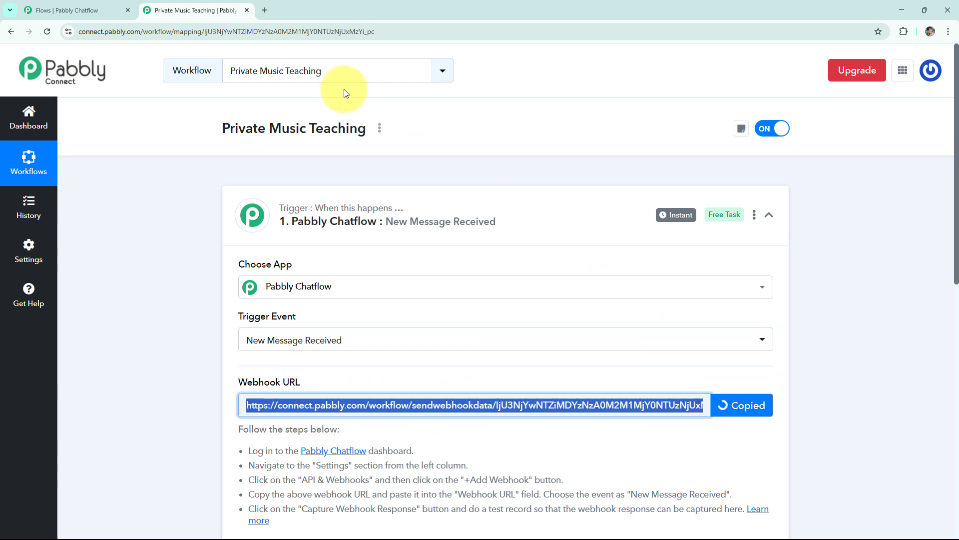
left_click(36, 4)
left_click(760, 290)
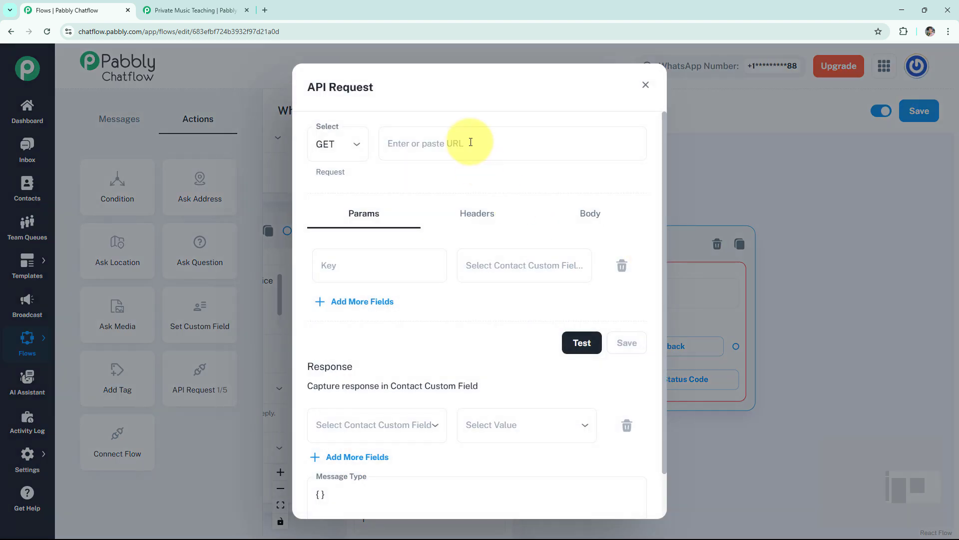
left_click(470, 142)
key("ctrl+v")
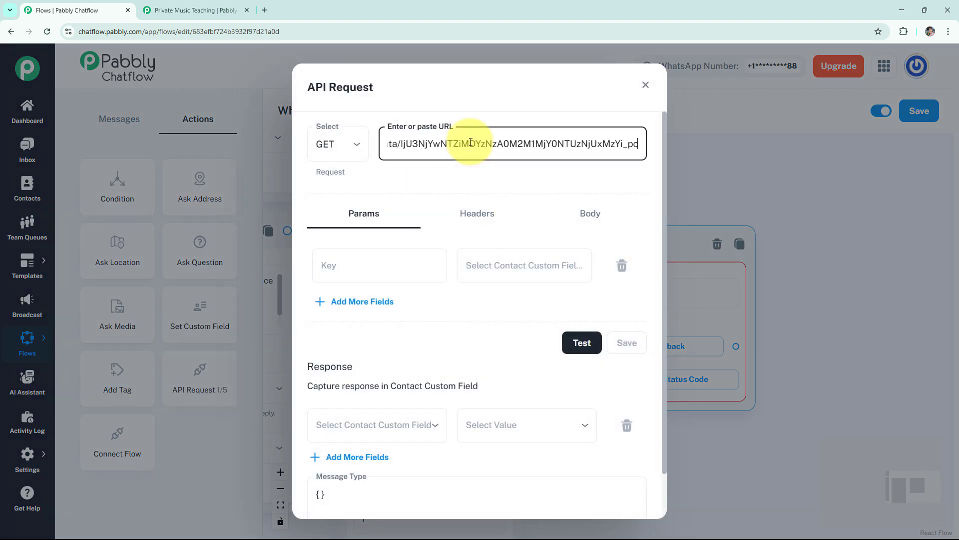
left_click(335, 145)
left_click(332, 190)
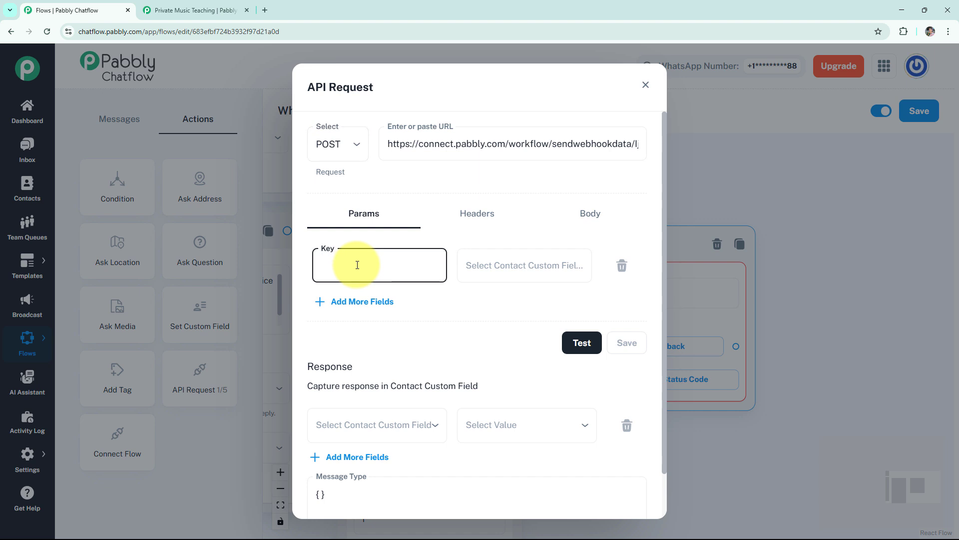
- Add the request parameters Time with the value $Time and Name with the value $Name
left_click(494, 266)
scroll(505, 380, "down", 1)
left_click(504, 464)
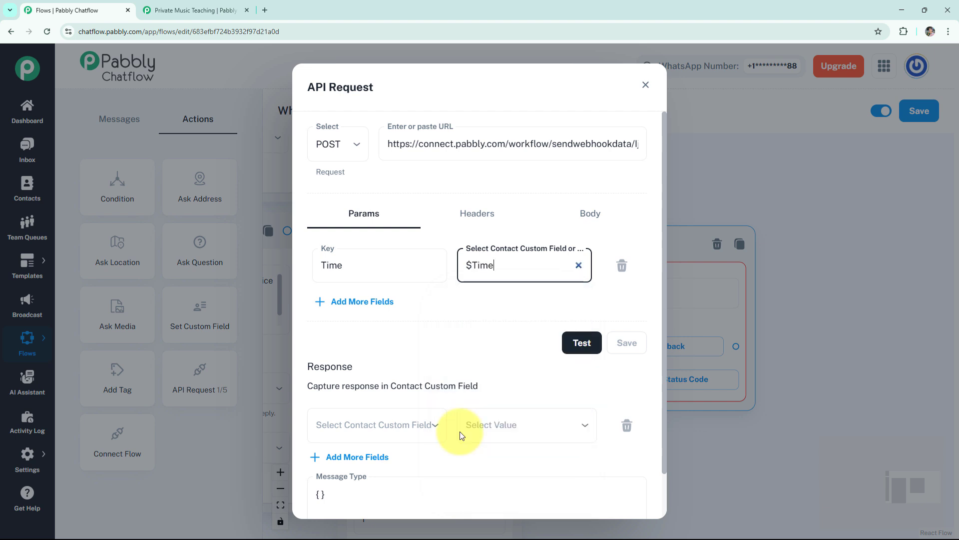
left_click(362, 301)
left_click(389, 323)
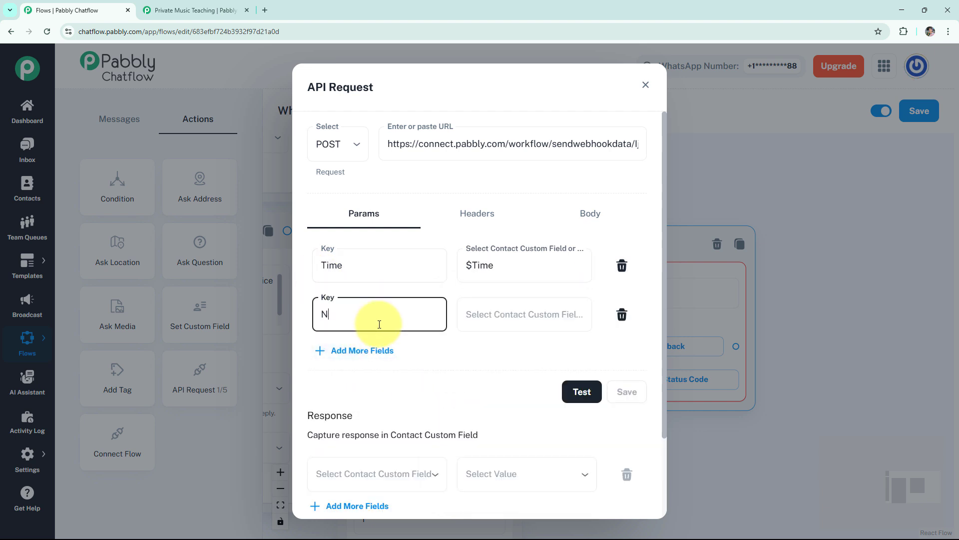
left_click(524, 315)
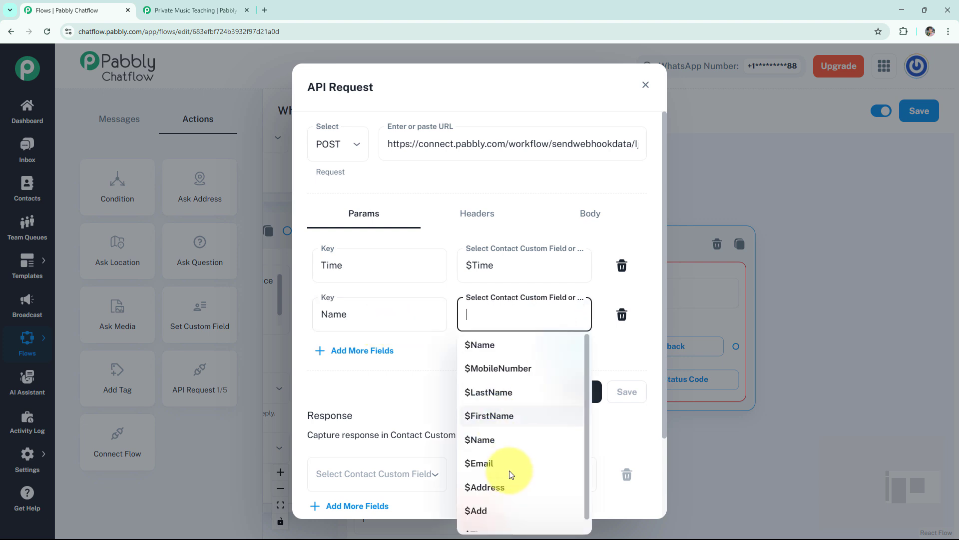
left_click(509, 345)
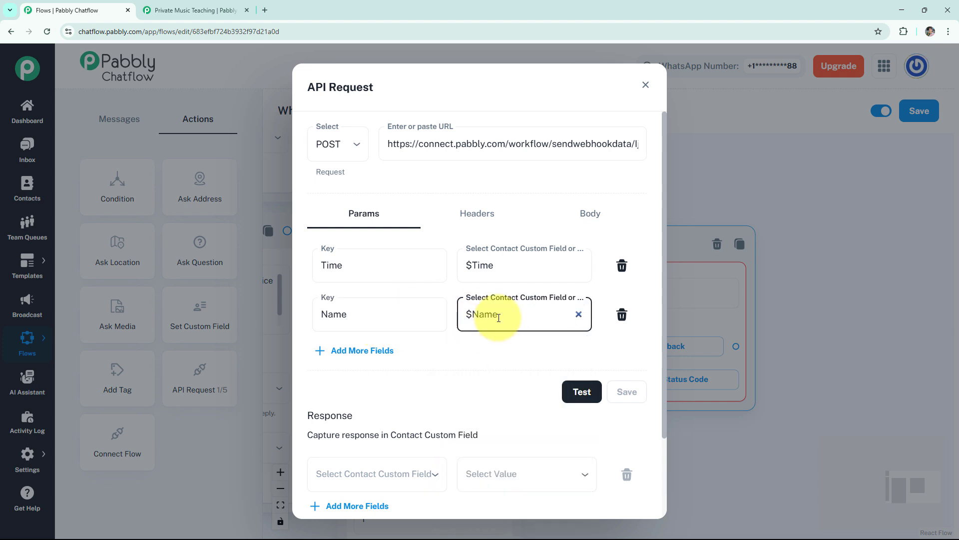
- Send a test of the API request, close its settings and check the captured webhook response in Pabbly Connect
left_click(579, 389)
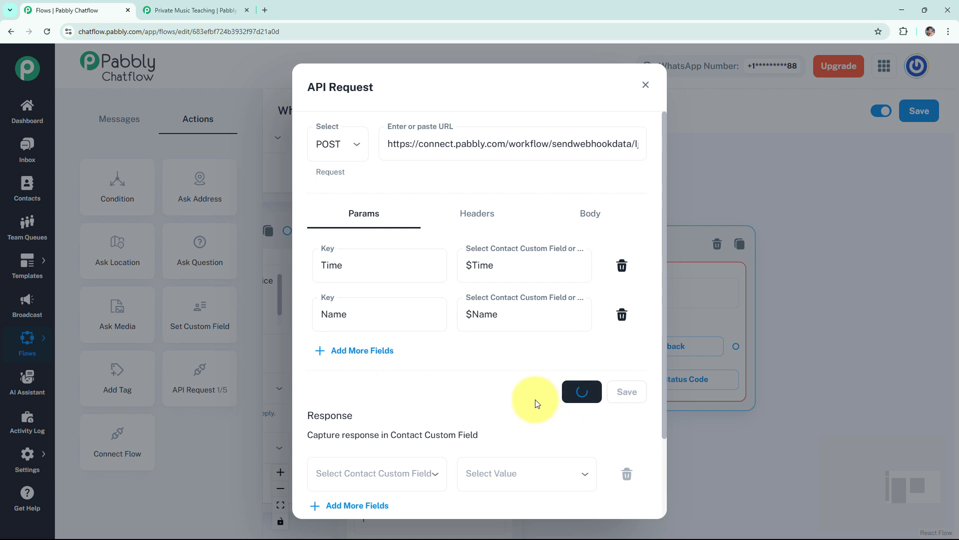
left_click(645, 85)
key("ctrl+Tab")
scroll(444, 315, "down", 3)
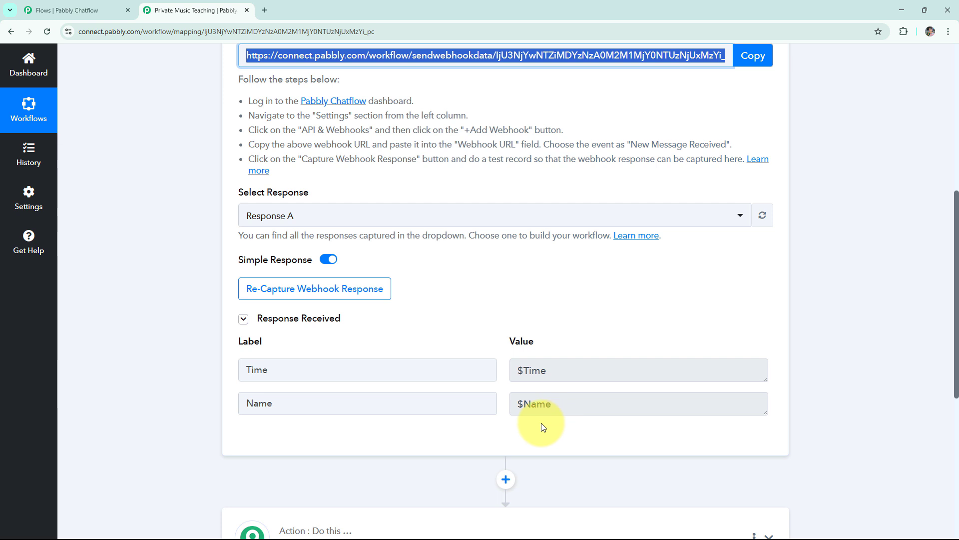
- Set the workflow's second step to Google Sheets with the event Add New Row and connect it
scroll(543, 427, "down", 5)
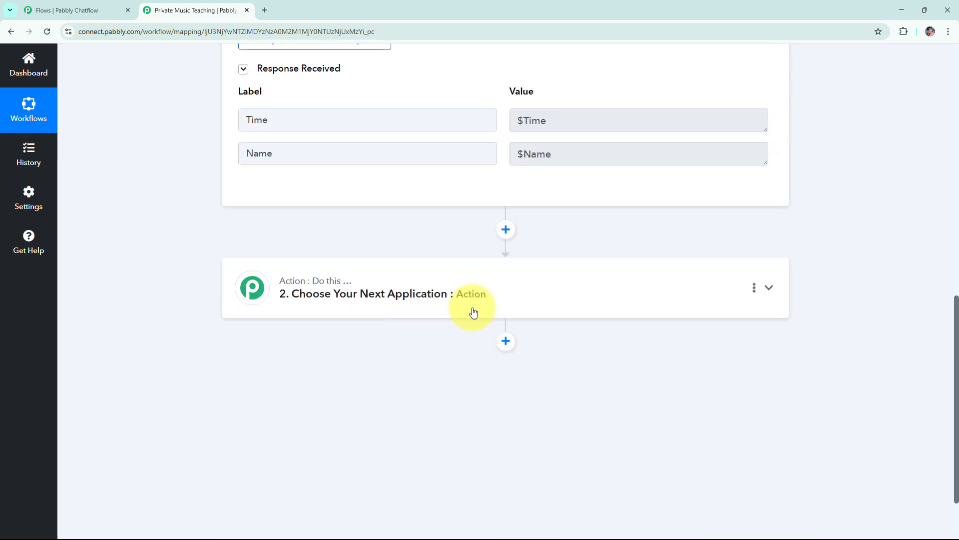
left_click(474, 307)
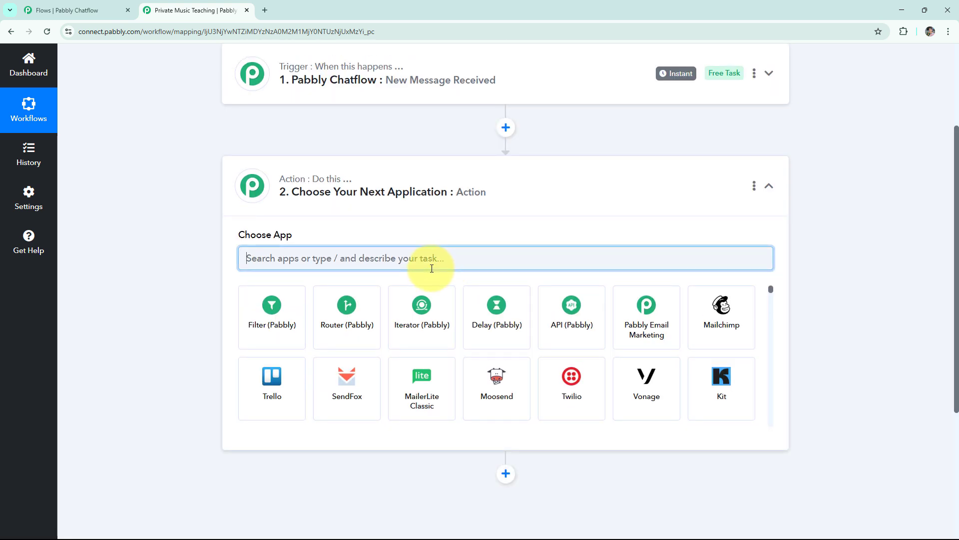
type("Goog")
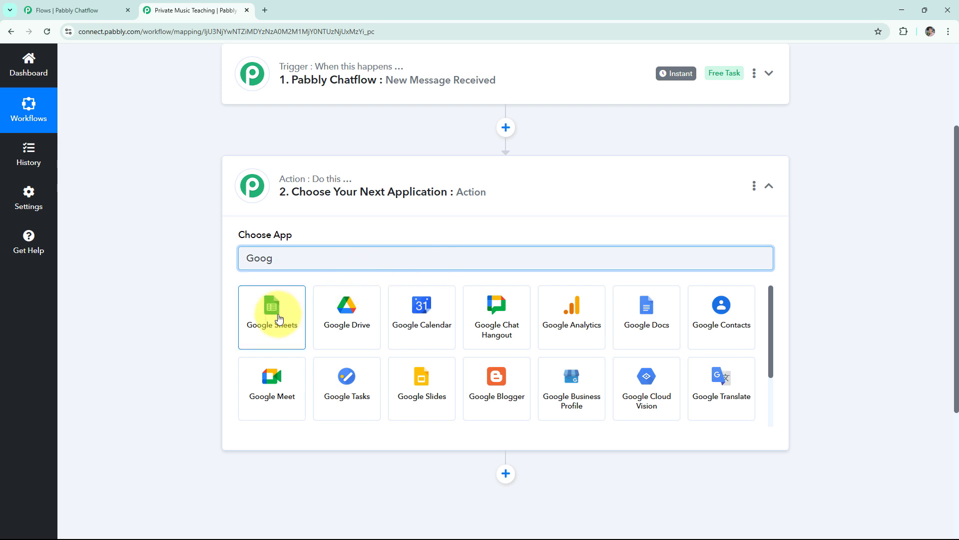
left_click(276, 313)
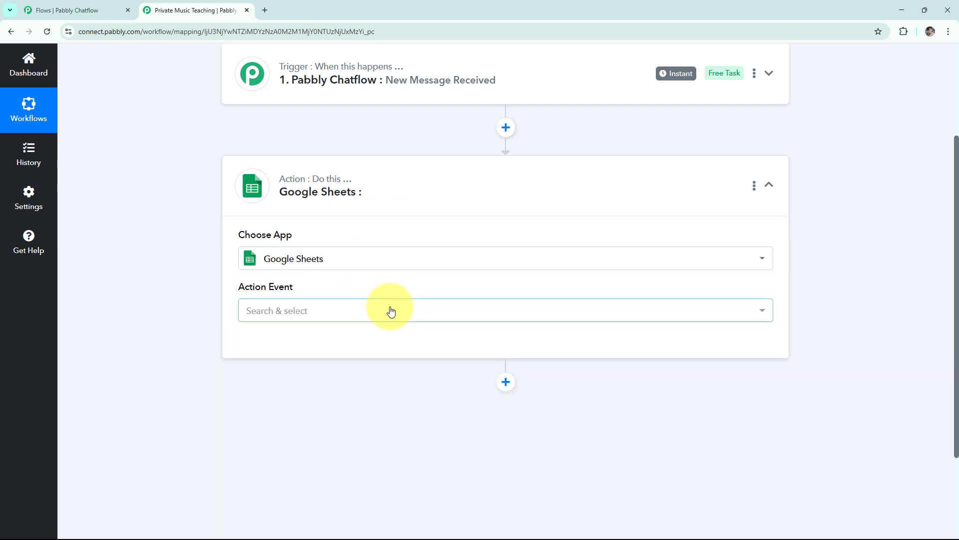
left_click(390, 311)
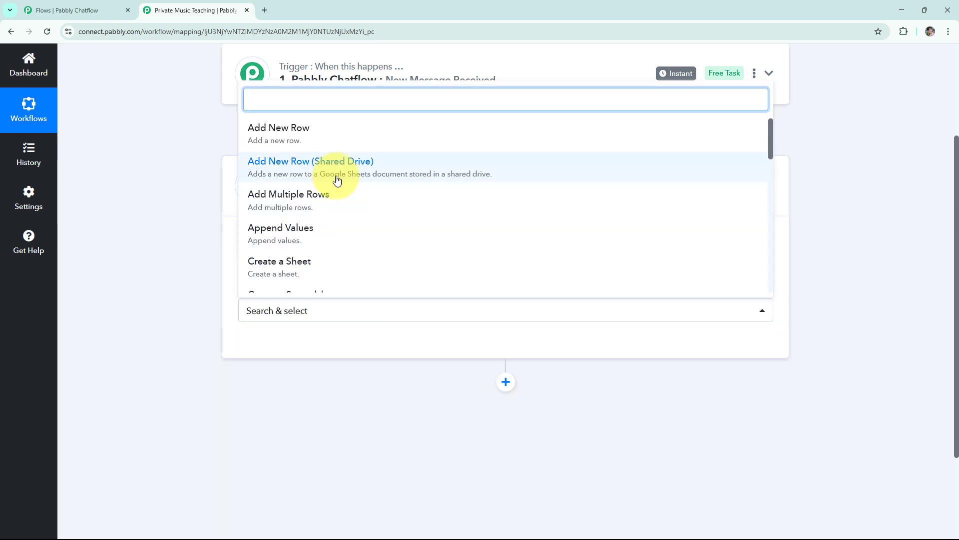
left_click(350, 145)
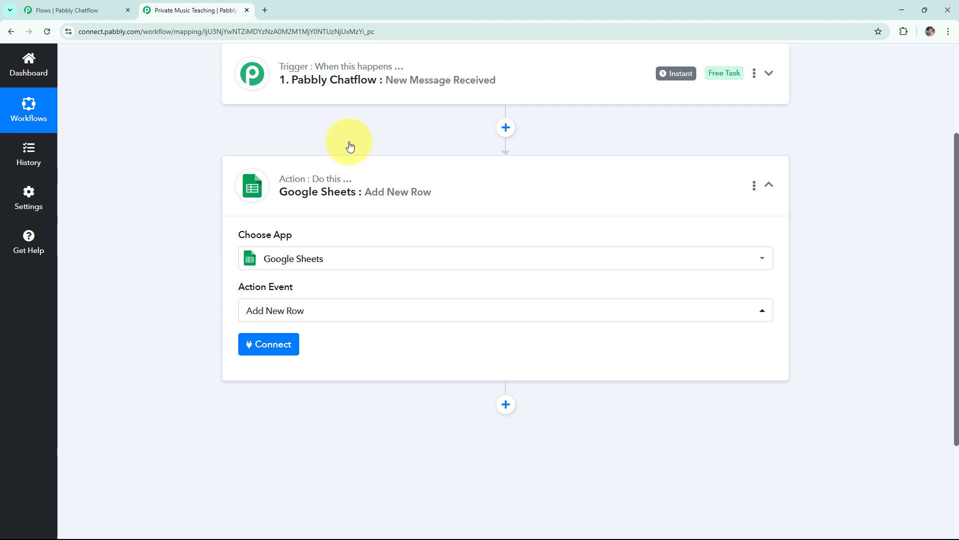
left_click(272, 344)
- For Sheet1 of the Private Music Teaching spreadsheet, map Name to $Name and Date Reminder to $Time from the Chatflow trigger
scroll(337, 273, "down", 3)
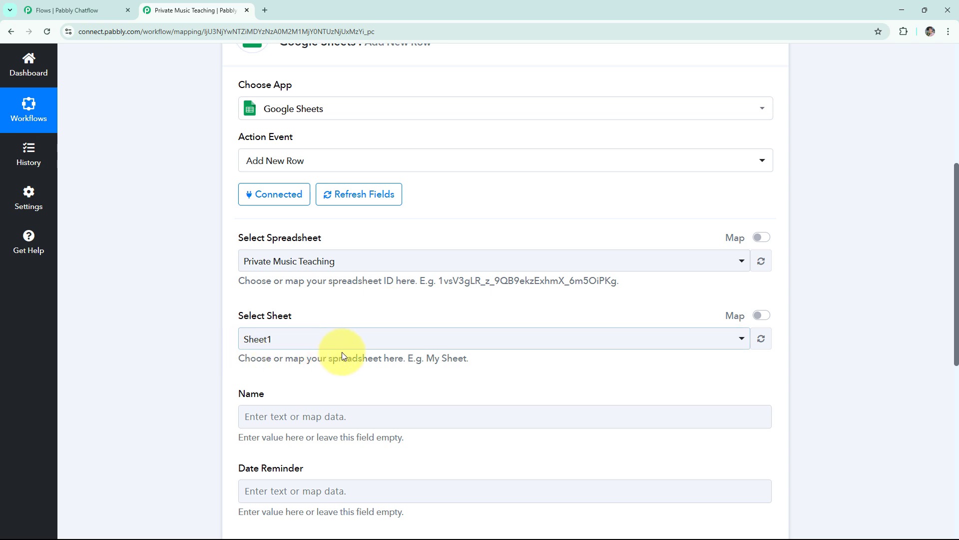
scroll(332, 345, "down", 2)
left_click(325, 314)
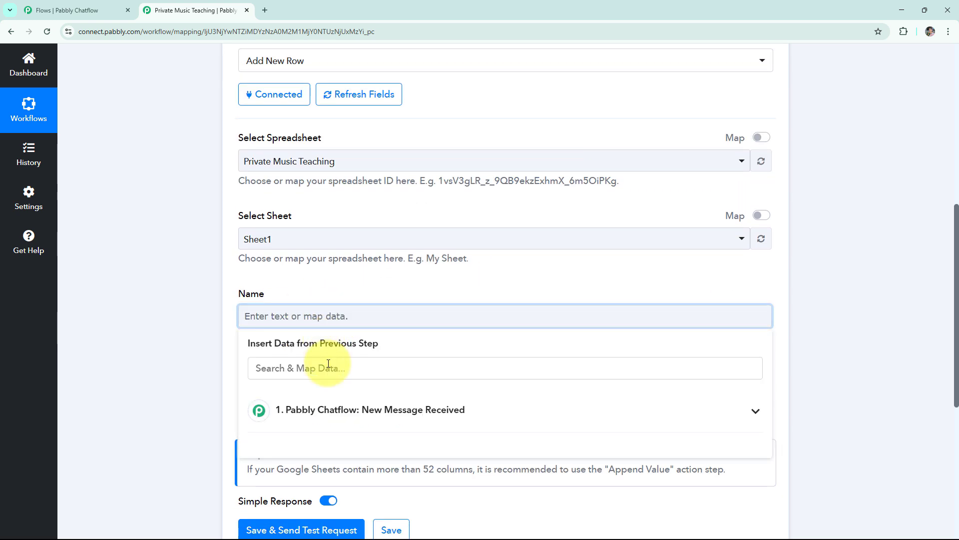
left_click(364, 408)
scroll(327, 321, "down", 2)
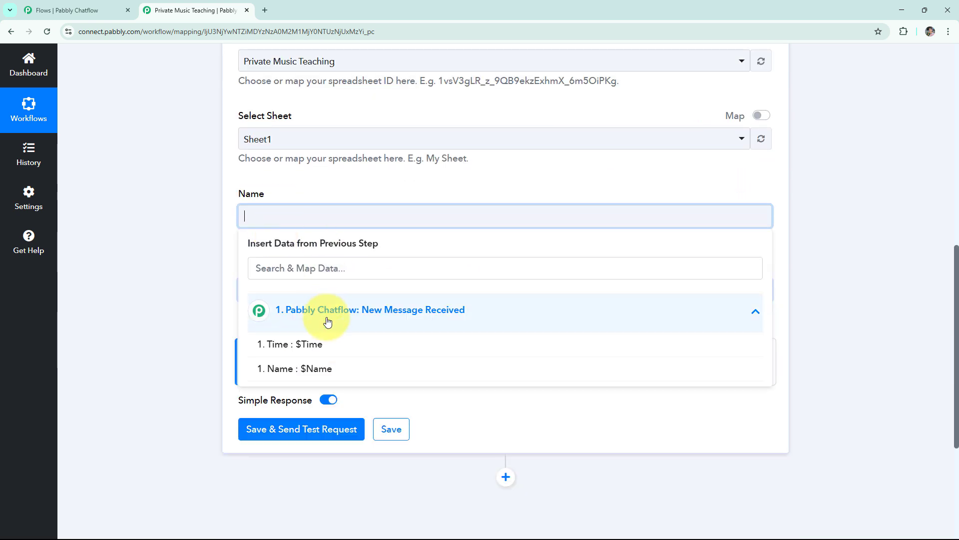
left_click(318, 368)
left_click(294, 296)
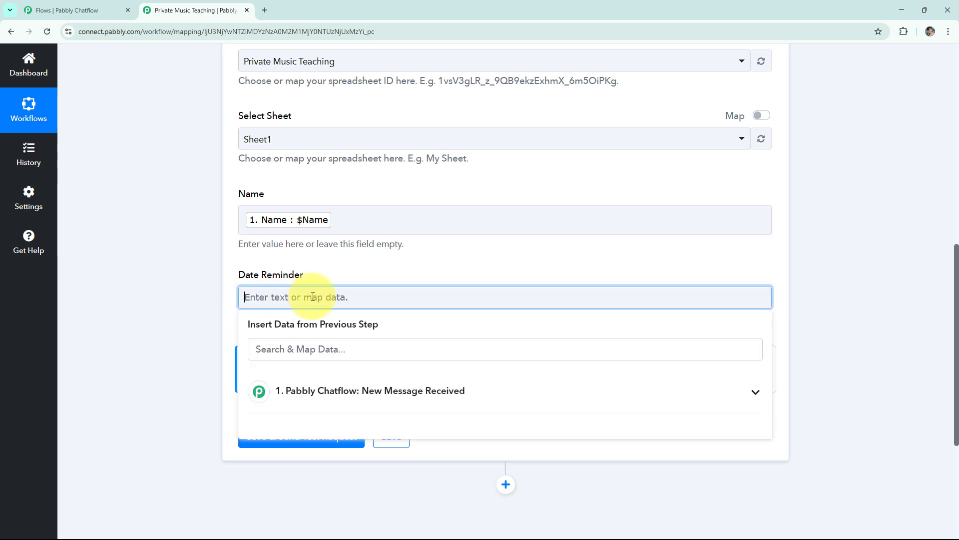
left_click(321, 391)
left_click(300, 424)
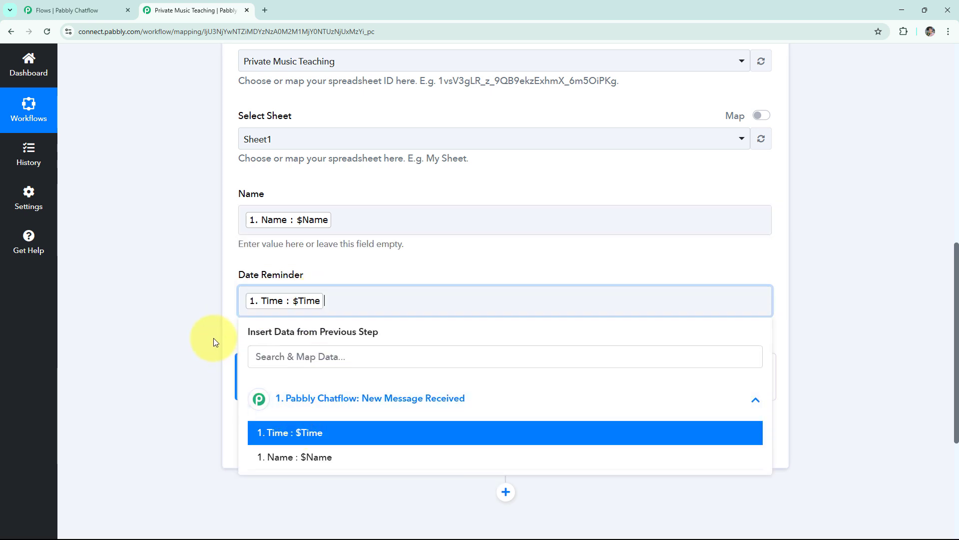
- Save the Add New Row action, send its test request and review the received response
scroll(176, 301, "down", 1)
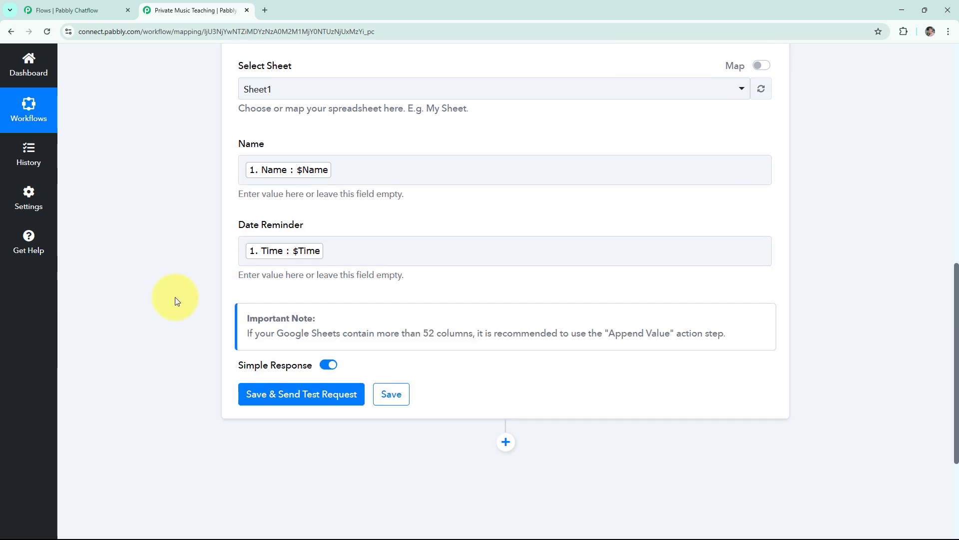
left_click(306, 395)
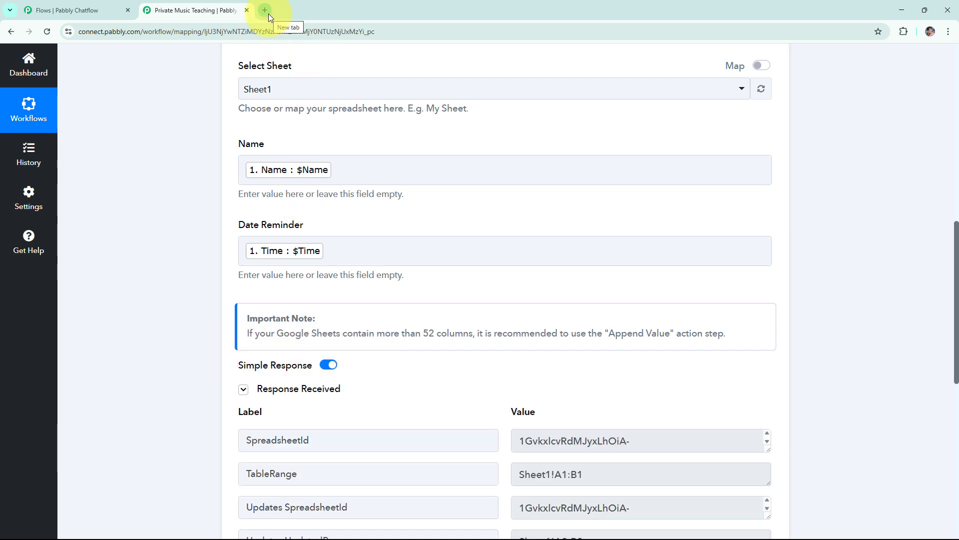
scroll(220, 164, "down", 1)
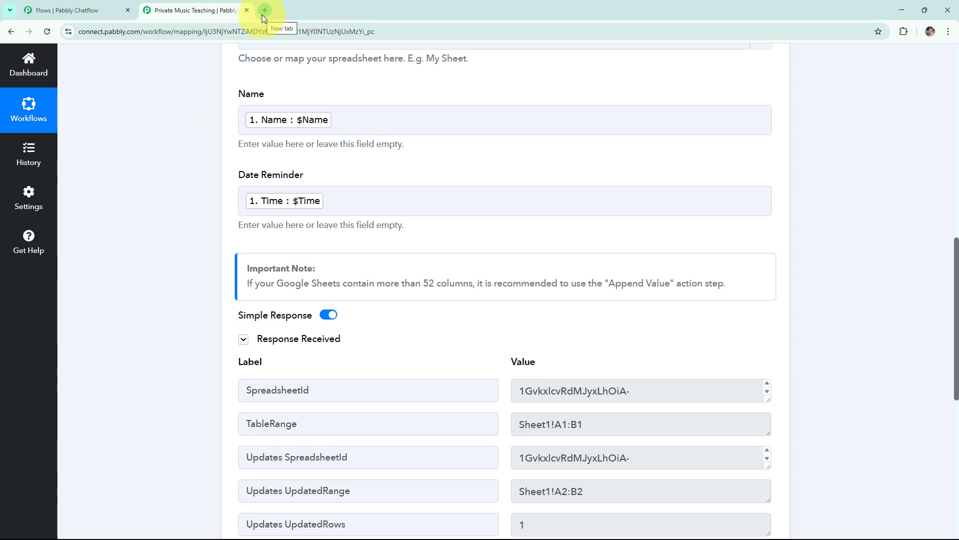
- Open the Private Music Teaching spreadsheet in Google Sheets to check the new row, and switch back to the Pabbly Chatflow flow
left_click(262, 14)
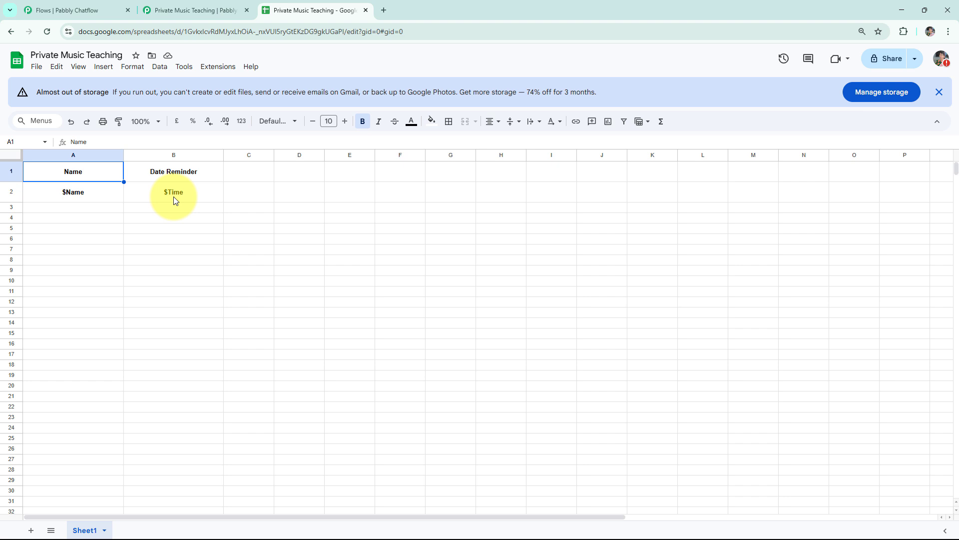
left_click(65, 10)
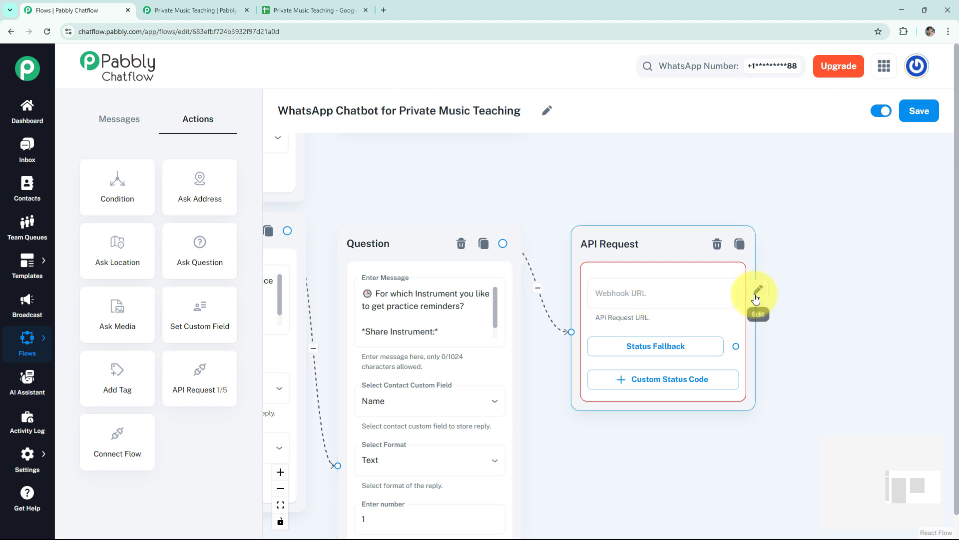
- Configure the API Request with the Pabbly Connect webhook URL, map Time to $Time and Name to $Name, and test and save it
left_click(754, 292)
scroll(603, 349, "down", 3)
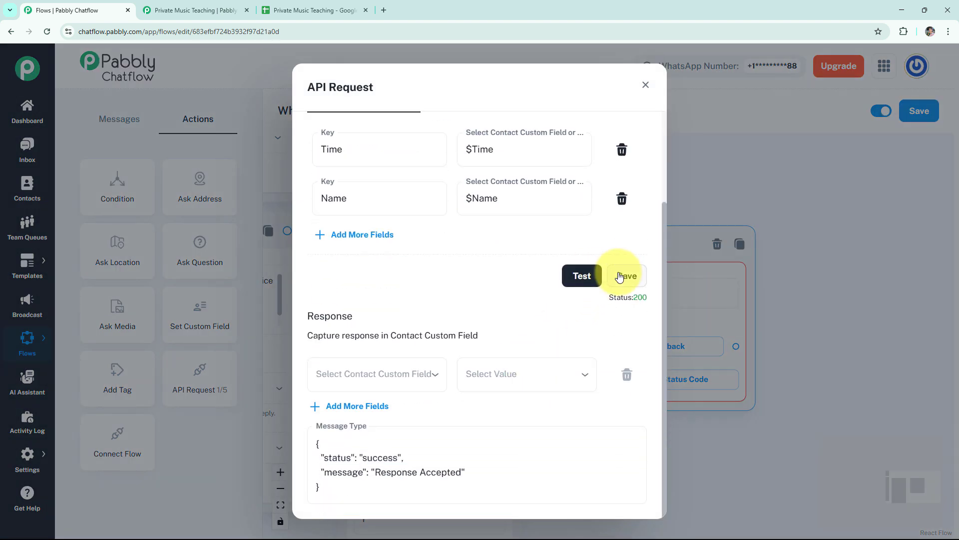
left_click(646, 87)
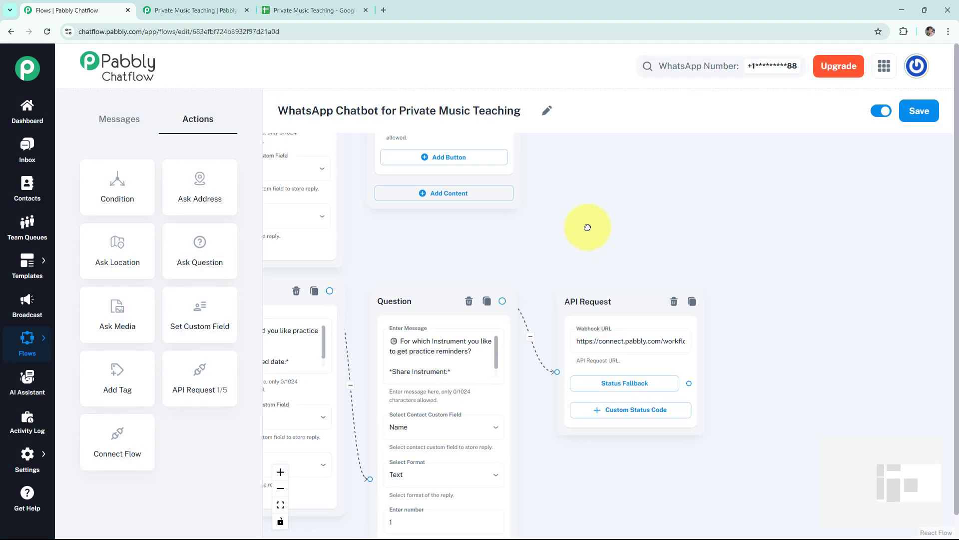
- Connect a new message to the API Request reading "We will send you reminders as *Time to practice!* for: $Name $Time", and preview it
left_click_drag(695, 360, 758, 266)
left_click(763, 281)
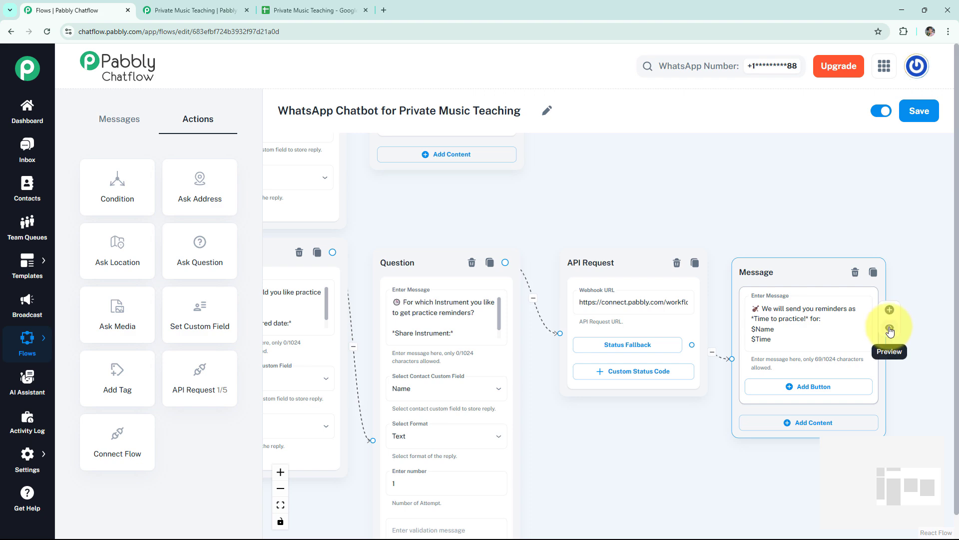
left_click(890, 344)
left_click(928, 70)
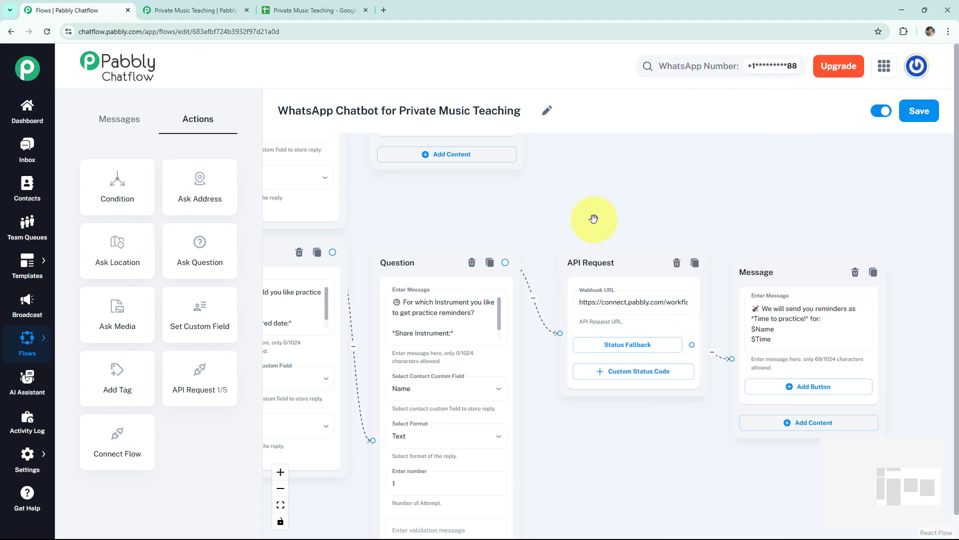
- Connect the Music Question button to a new message giving the live team's hours, 9 AM - 9 PM, Mon-Sat, and the direct phone number
scroll(730, 280, "down", 3)
left_click_drag(688, 240, 755, 279)
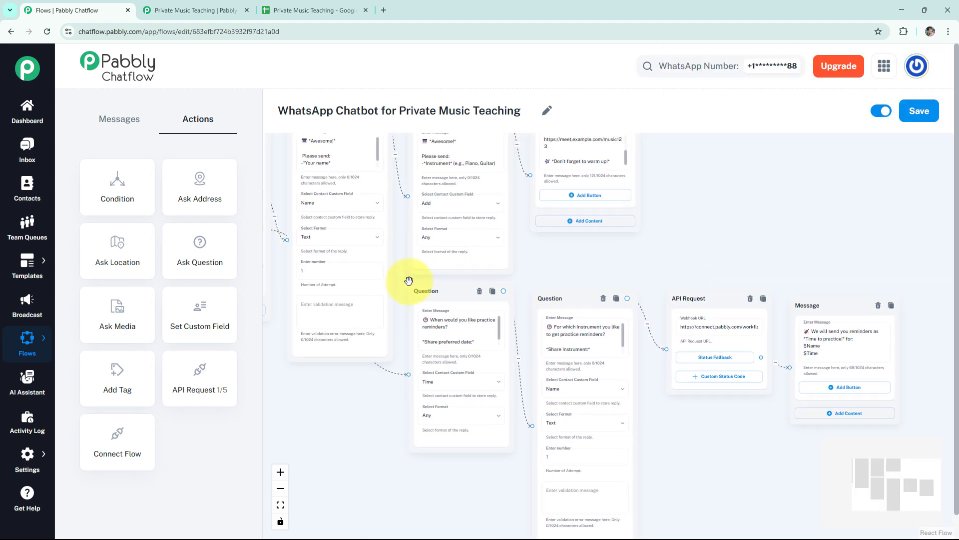
scroll(336, 350, "down", 2)
left_click_drag(425, 381, 472, 368)
scroll(470, 367, "down", 1)
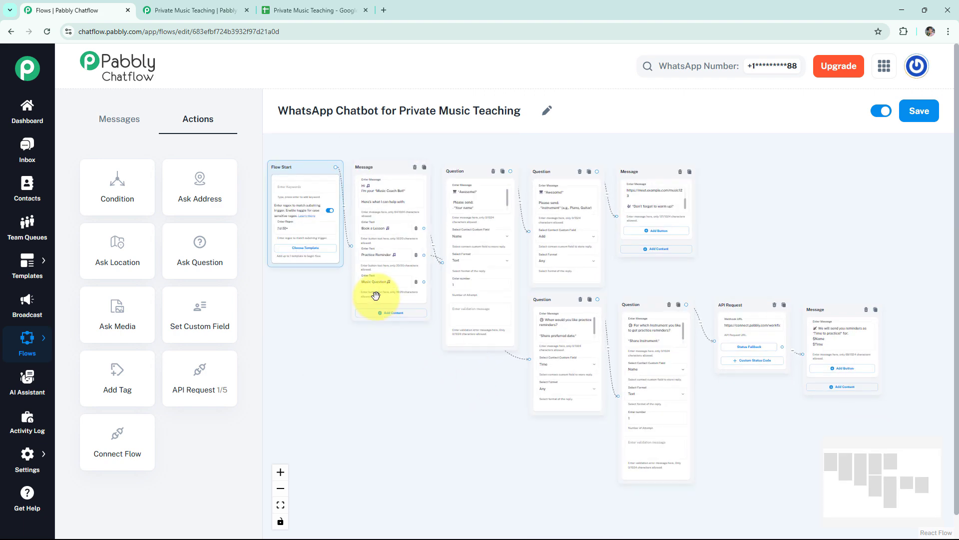
left_click_drag(424, 282, 544, 439)
left_click(467, 414)
scroll(473, 413, "up", 3)
left_click_drag(473, 414, 398, 256)
left_click(542, 323)
key("ctrl+v")
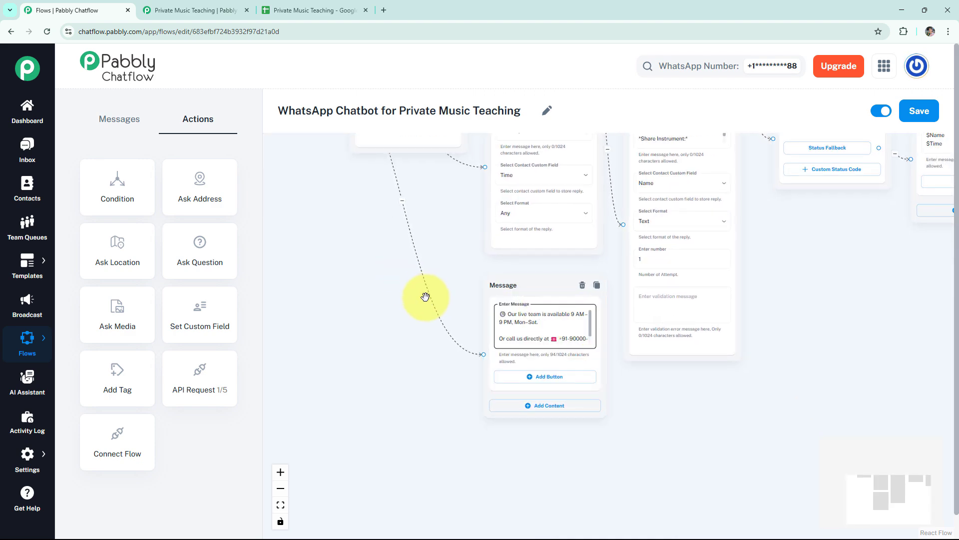
- Review the whole chatbot flow and save it
scroll(412, 319, "down", 5)
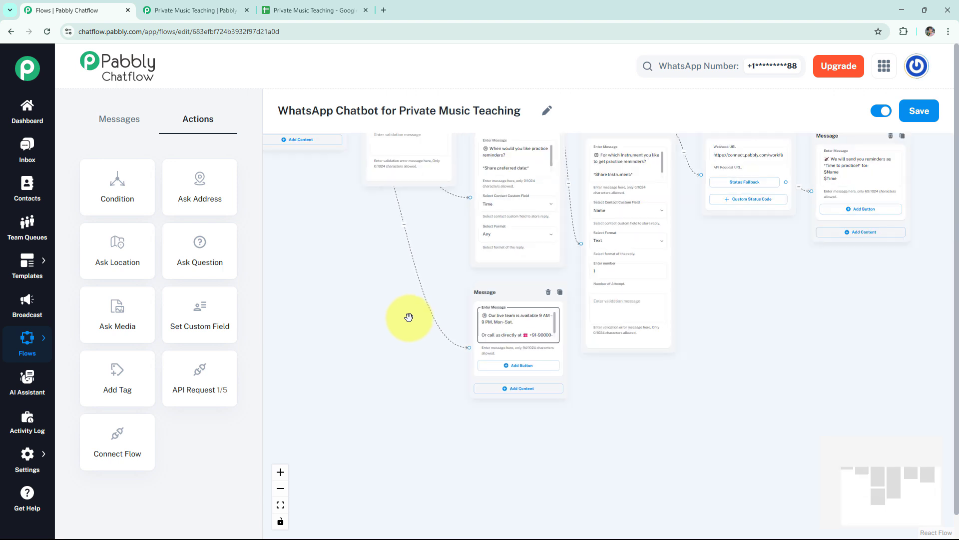
scroll(460, 402, "down", 1)
left_click_drag(456, 402, 433, 375)
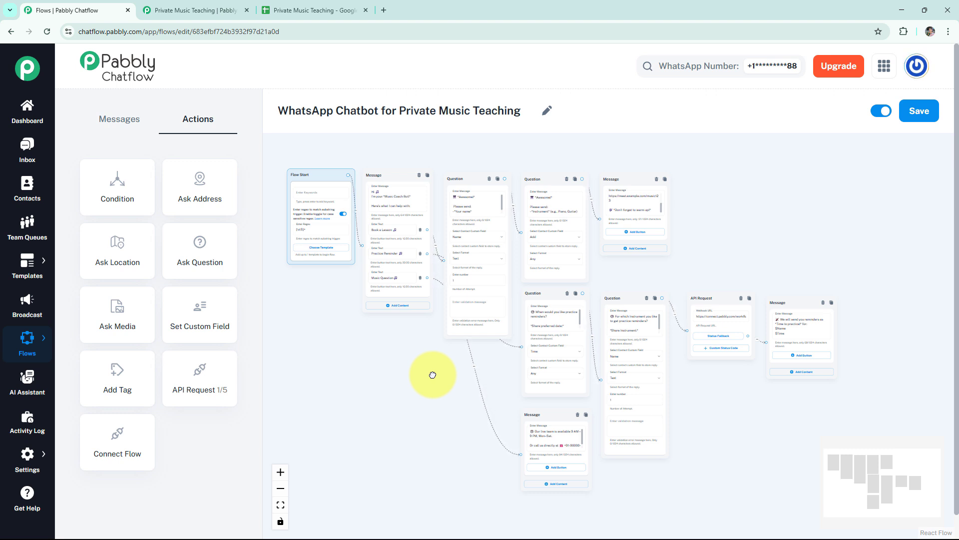
left_click(917, 109)
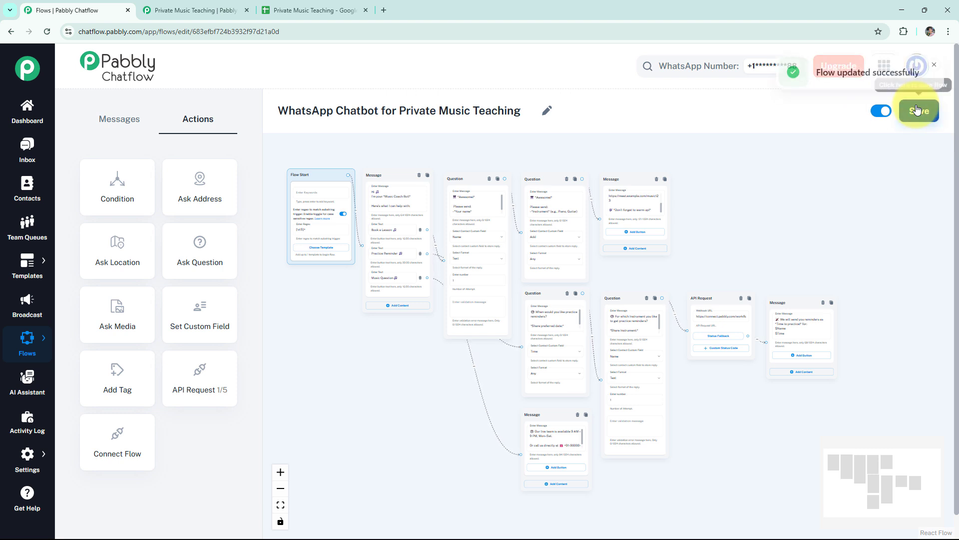